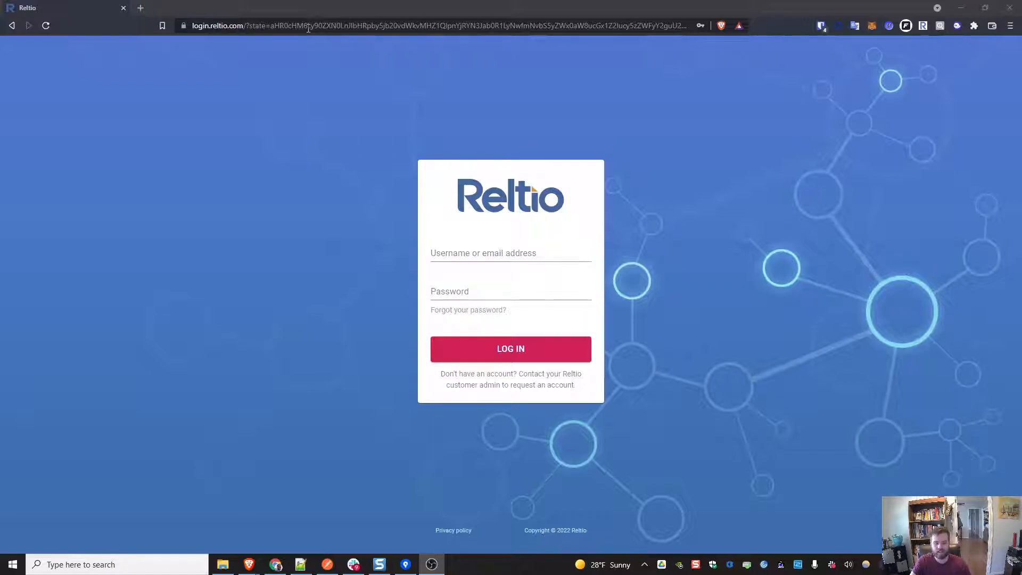
Step: Go to the test Reltio tenant's search hub from the browser address bar
left_click(351, 26)
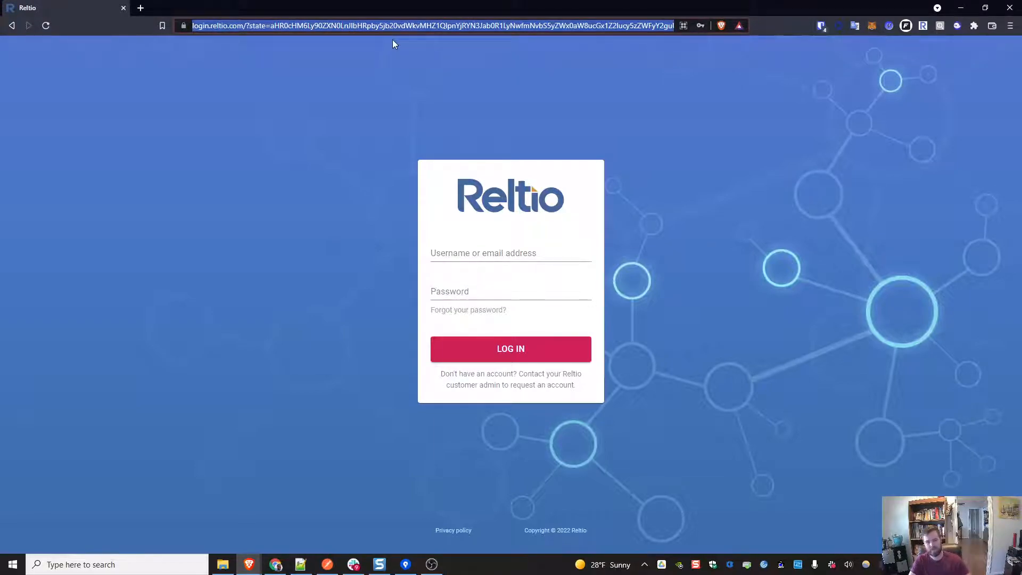
type("test-usg.reltio.com/ui/9y0cl2zhqHutixi")
key("Return")
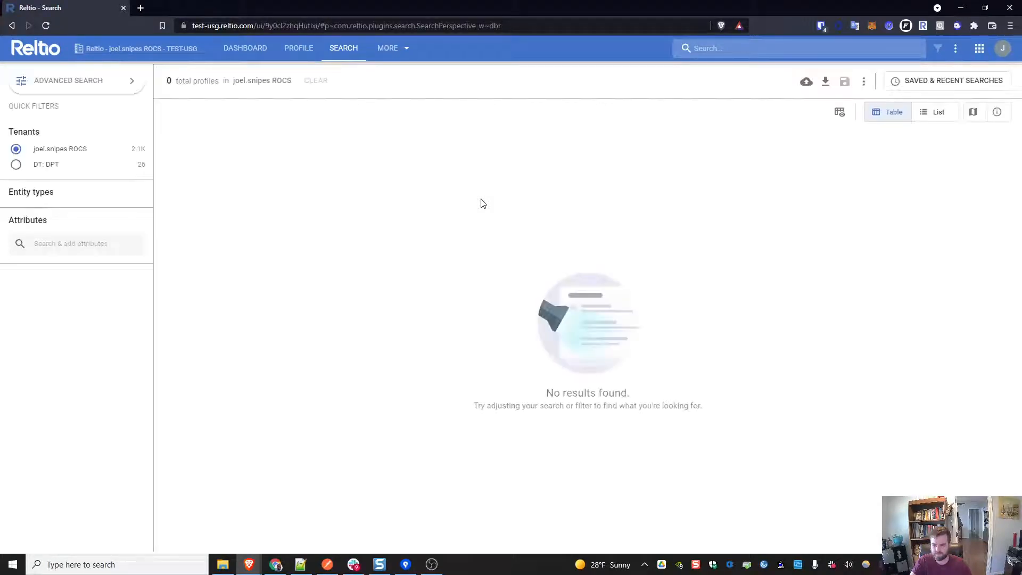
Step: Open the Console application from the apps launcher
left_click(1003, 51)
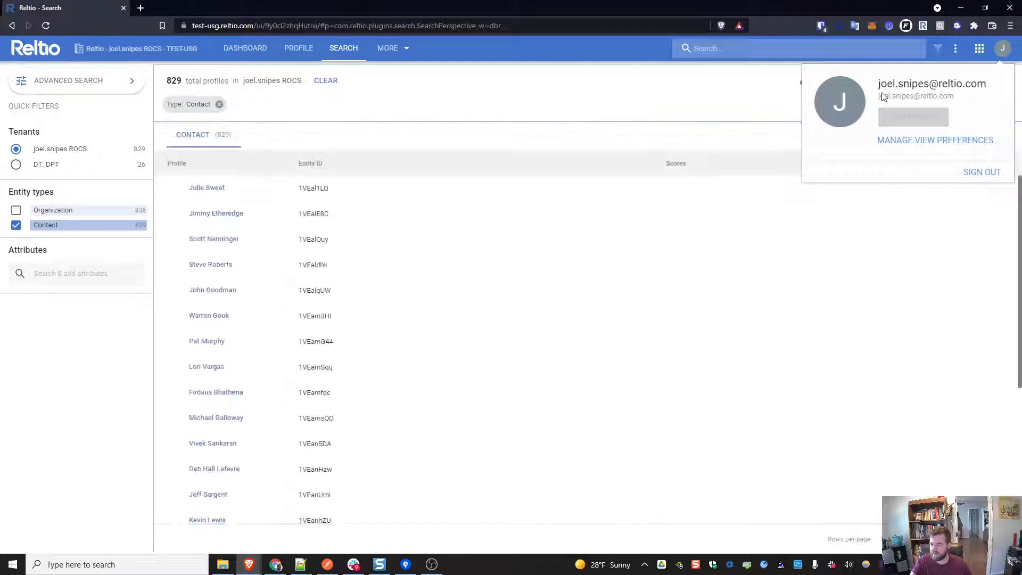
left_click(983, 55)
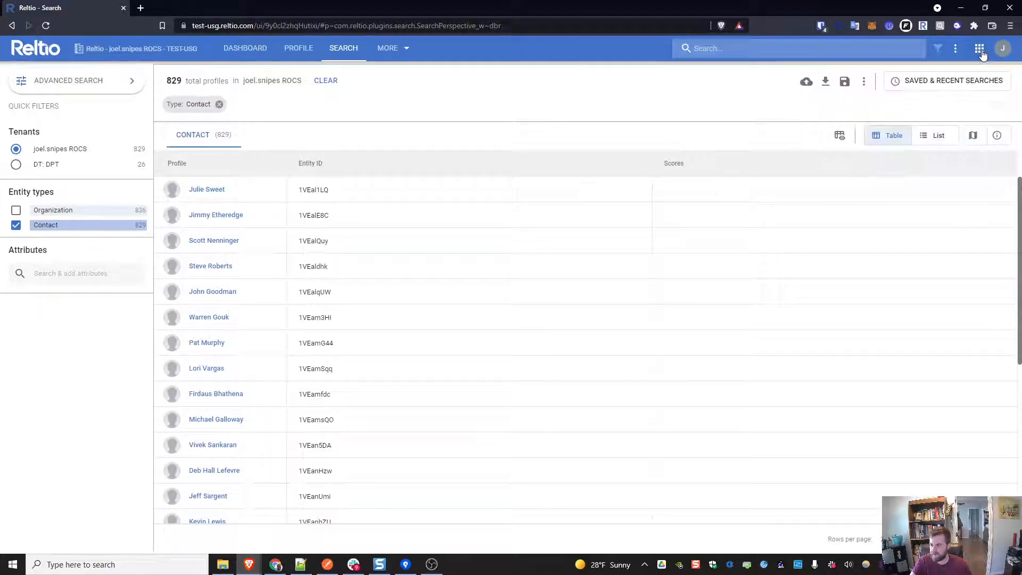
left_click(983, 55)
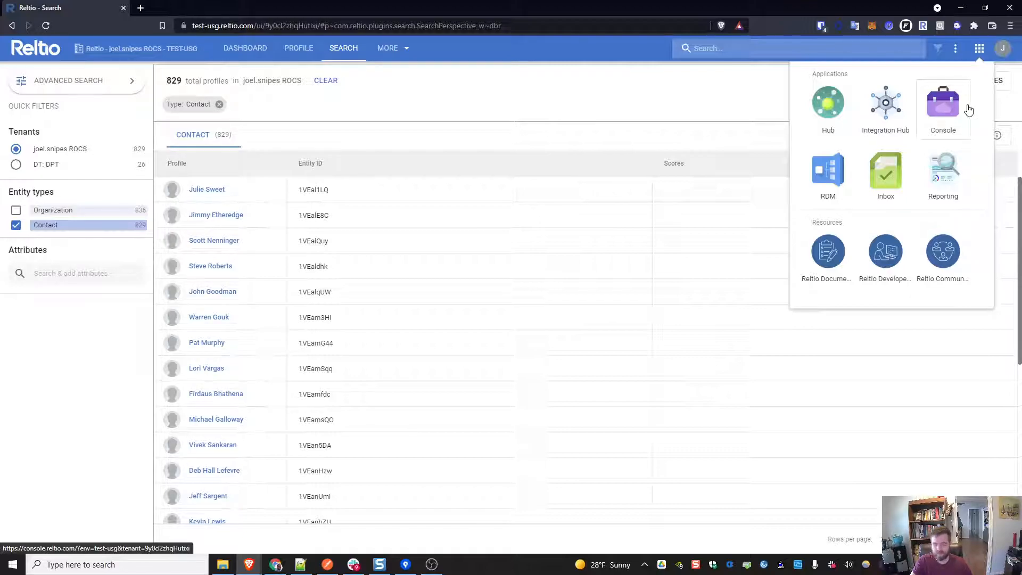
left_click(945, 109)
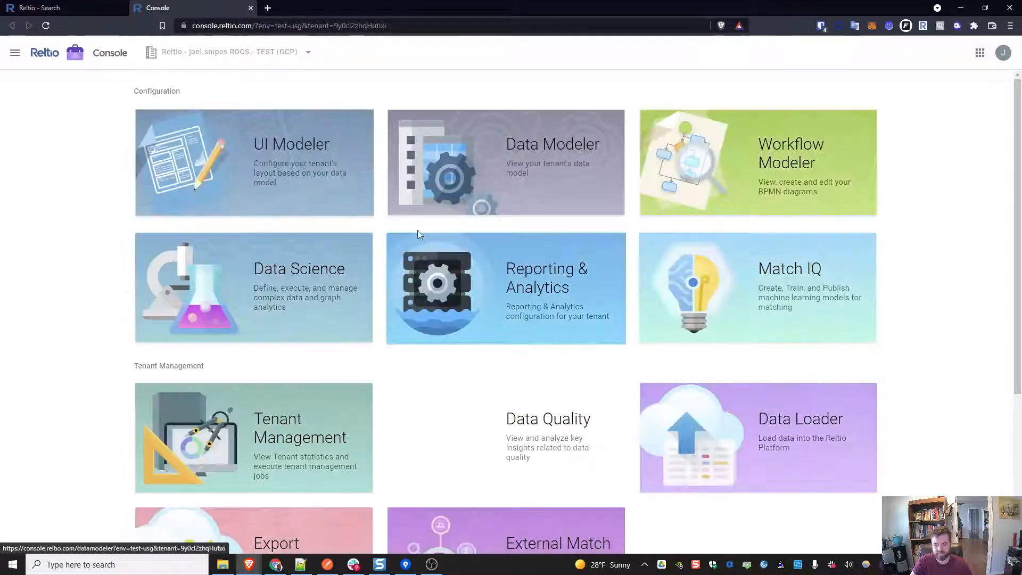
Step: Open User Management in the Console and select the Reltio customer
scroll(350, 388, "down", 4)
scroll(351, 405, "down", 1)
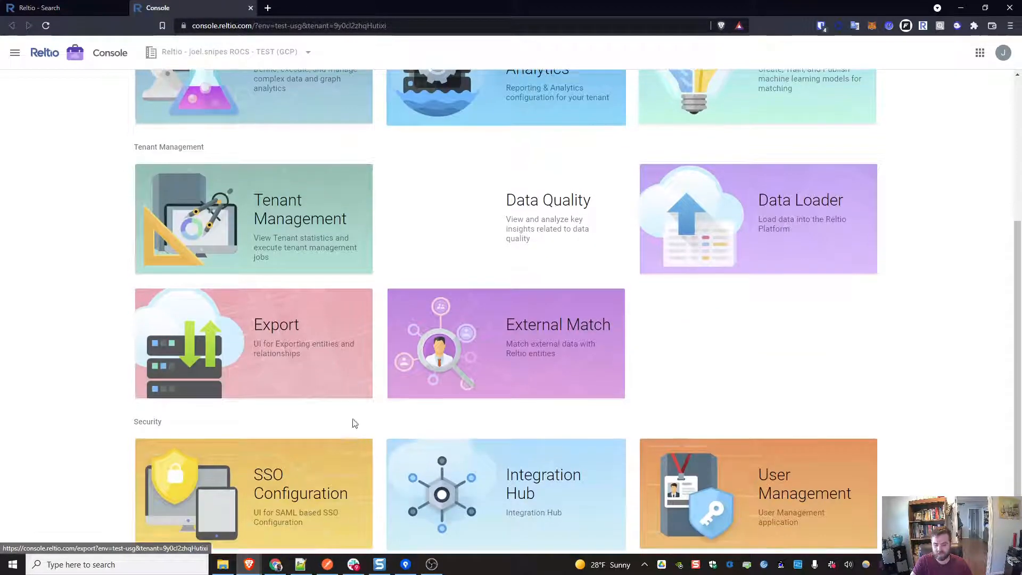
scroll(312, 217, "up", 2)
scroll(313, 216, "down", 2)
left_click(818, 450)
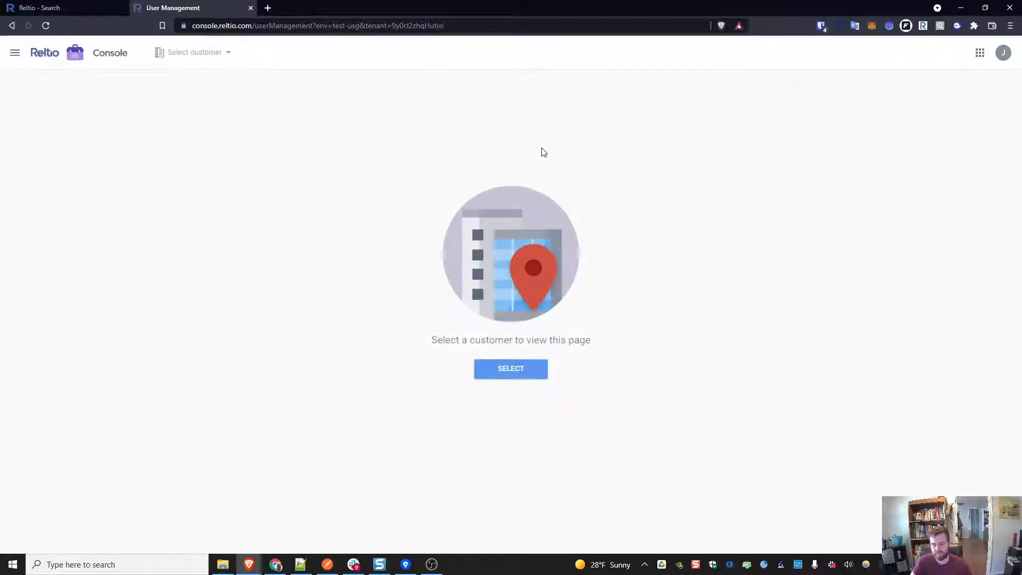
left_click(524, 371)
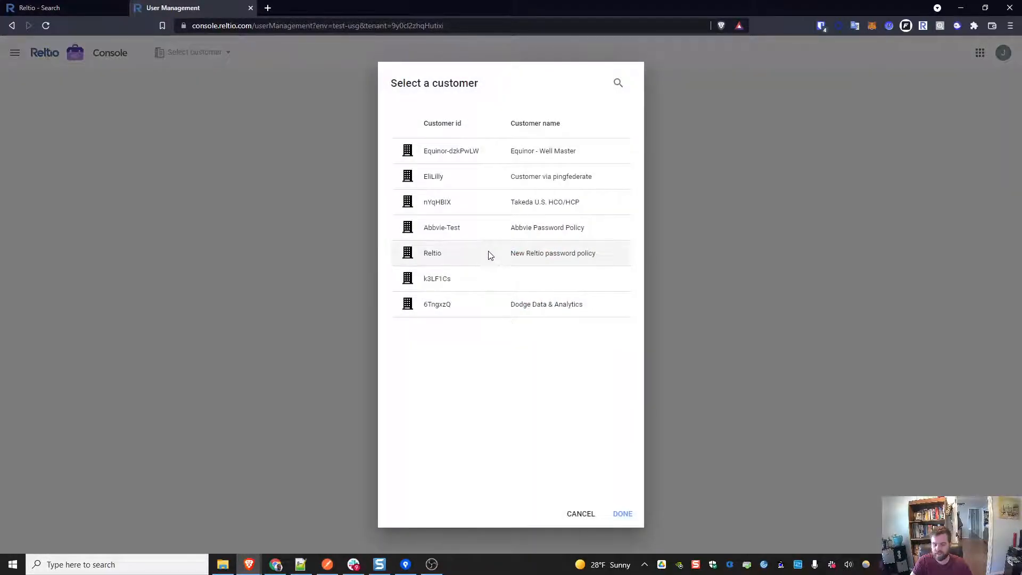
left_click(635, 513)
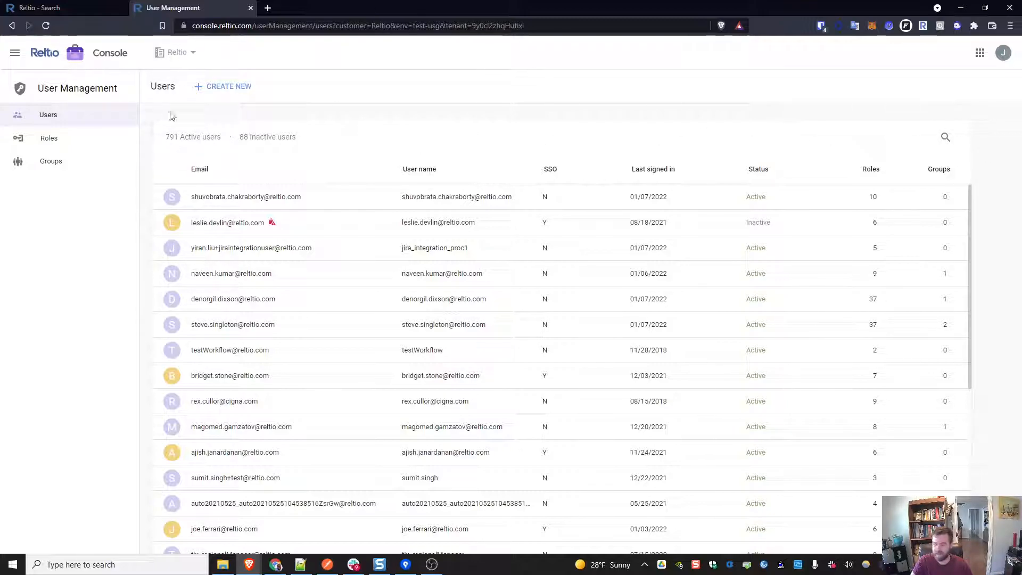
Step: Start creating a new user and enter the user's email address with a +dsdemo alias
left_click(231, 86)
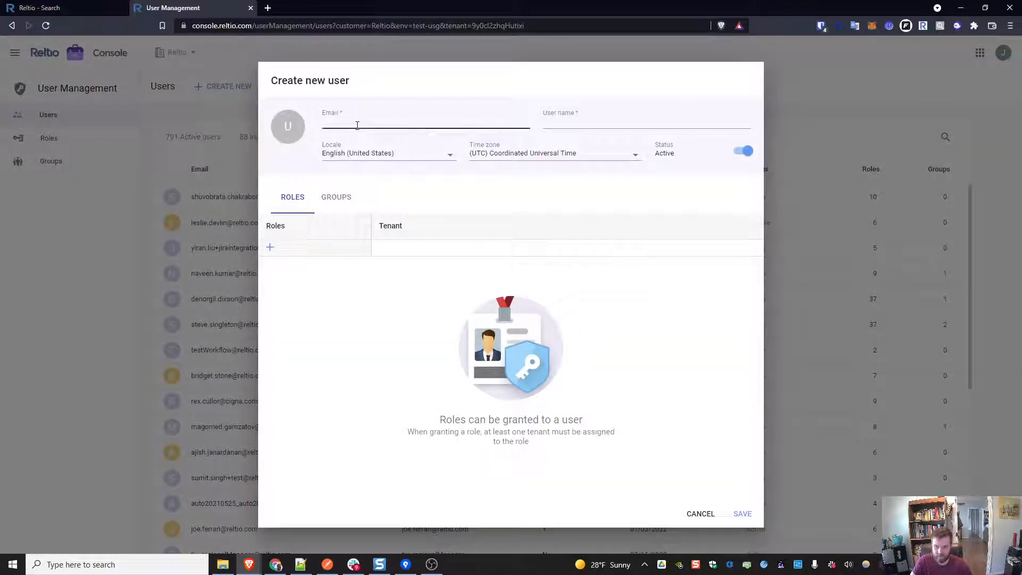
left_click(358, 126)
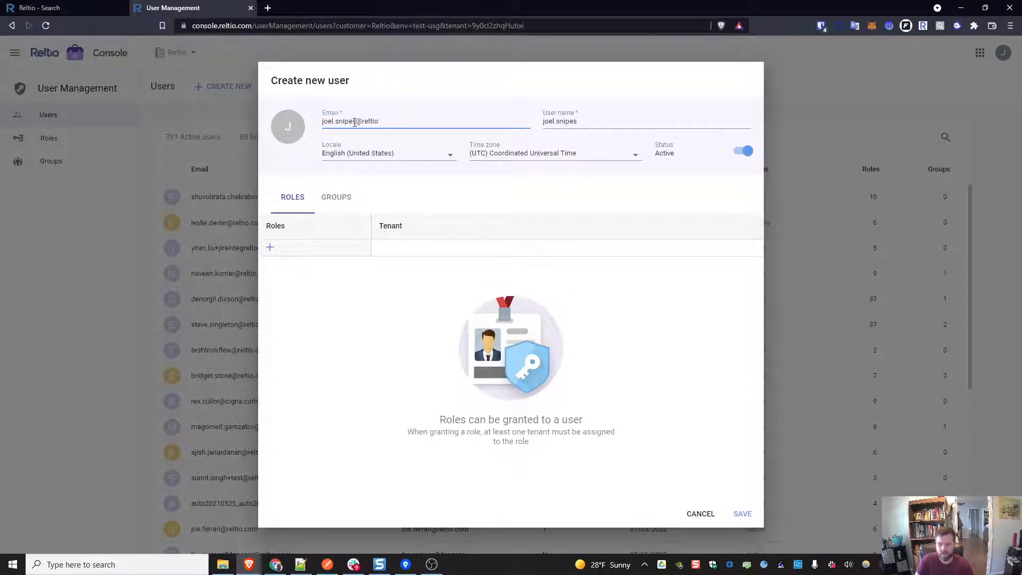
key("ctrl+a")
left_click(605, 128)
left_click(355, 122)
type("+")
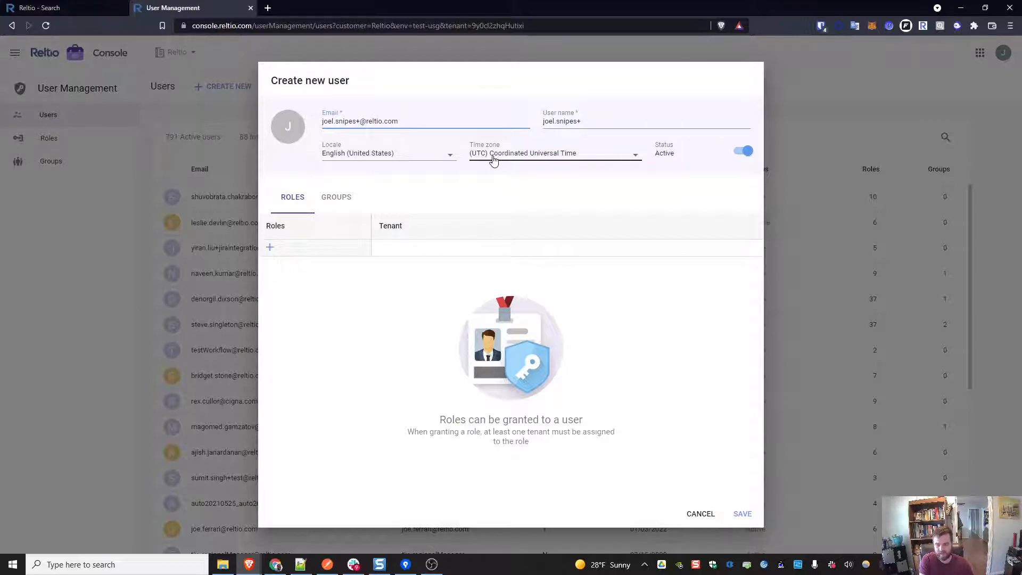
type("dsdemo")
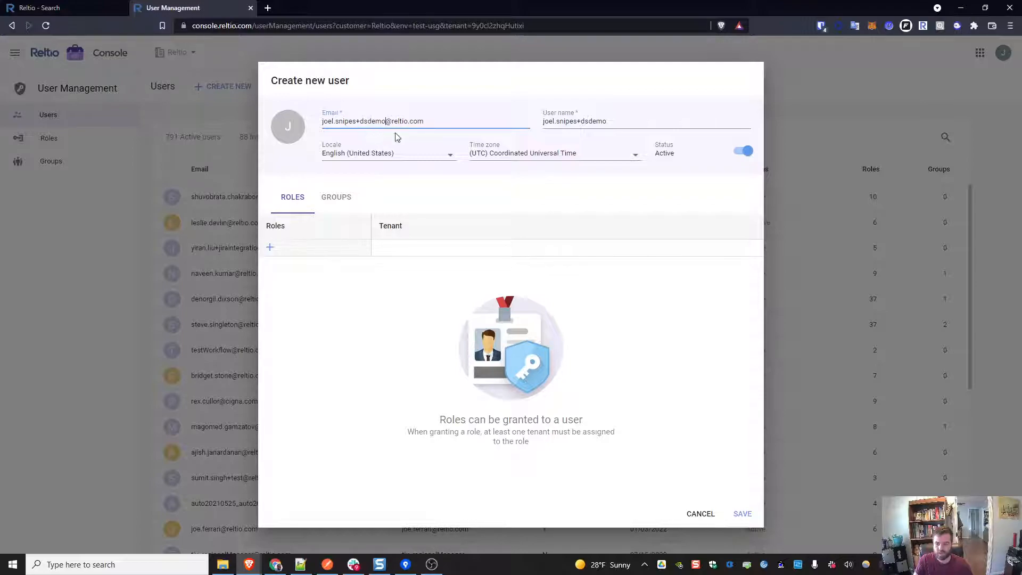
Step: Set the new user's user name to demods
triple_click(585, 121)
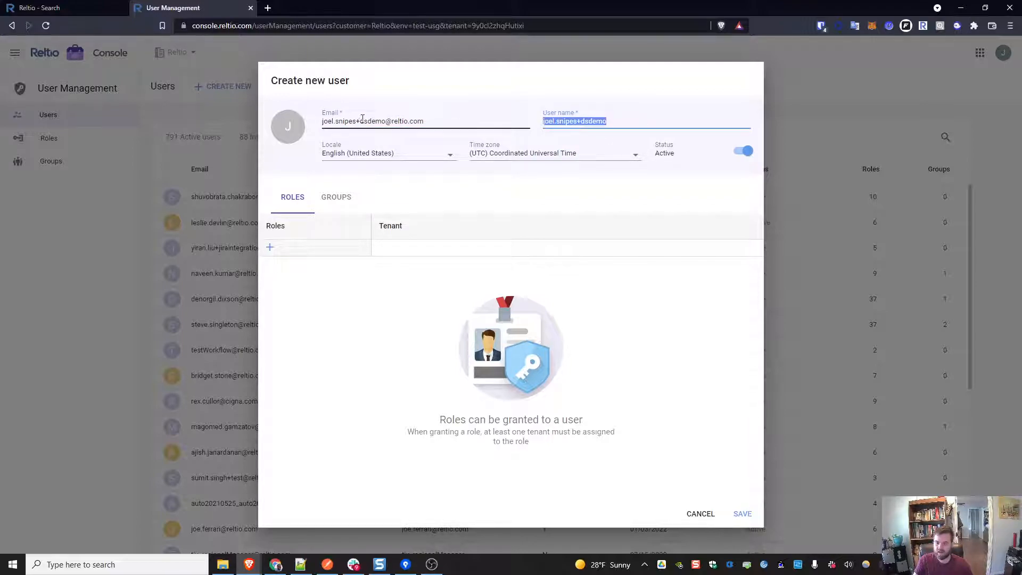
double_click(371, 121)
left_click_drag(606, 120, 576, 127)
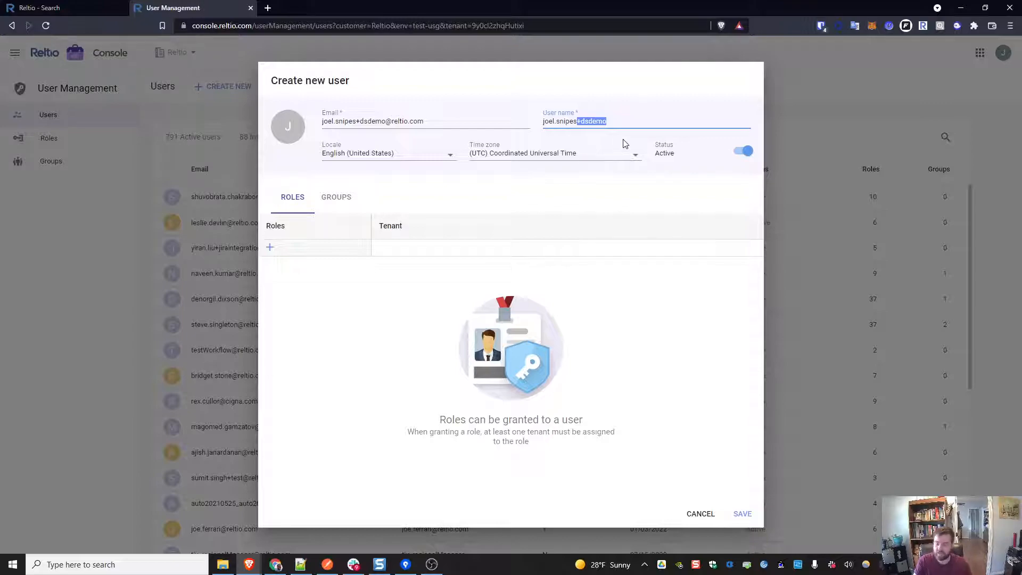
left_click(582, 121)
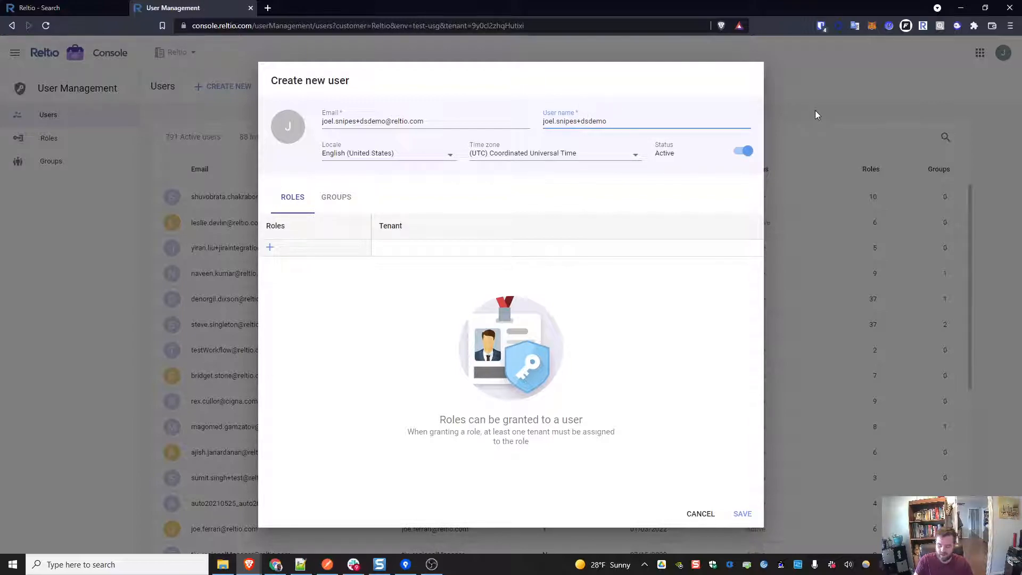
key("BackSpace")
type("%")
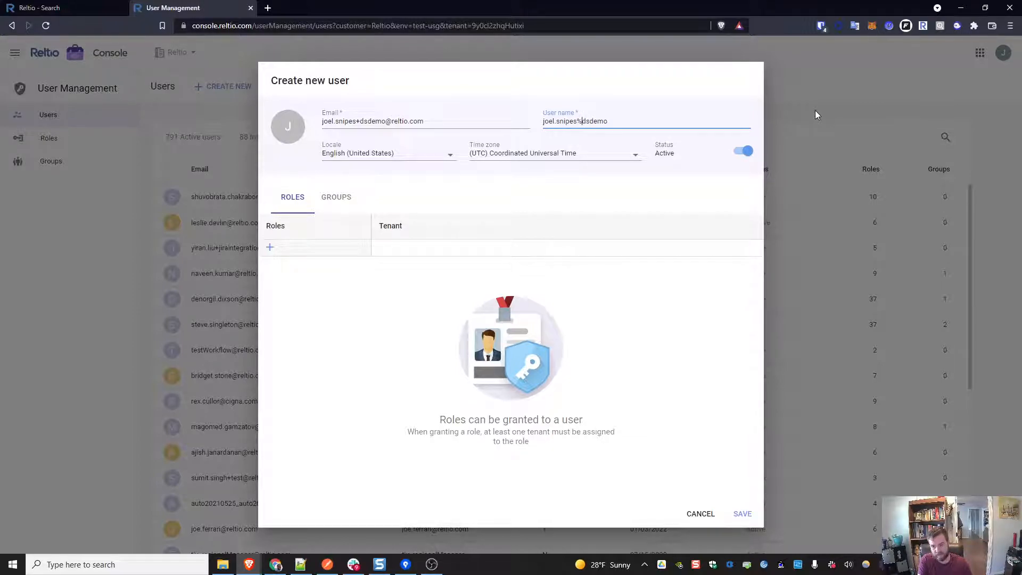
type("2B")
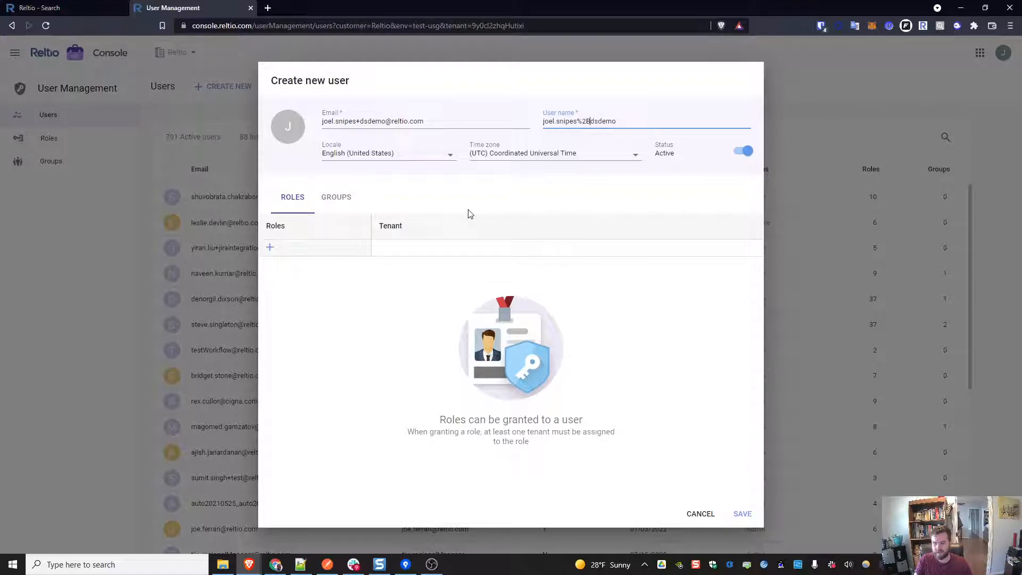
triple_click(607, 125)
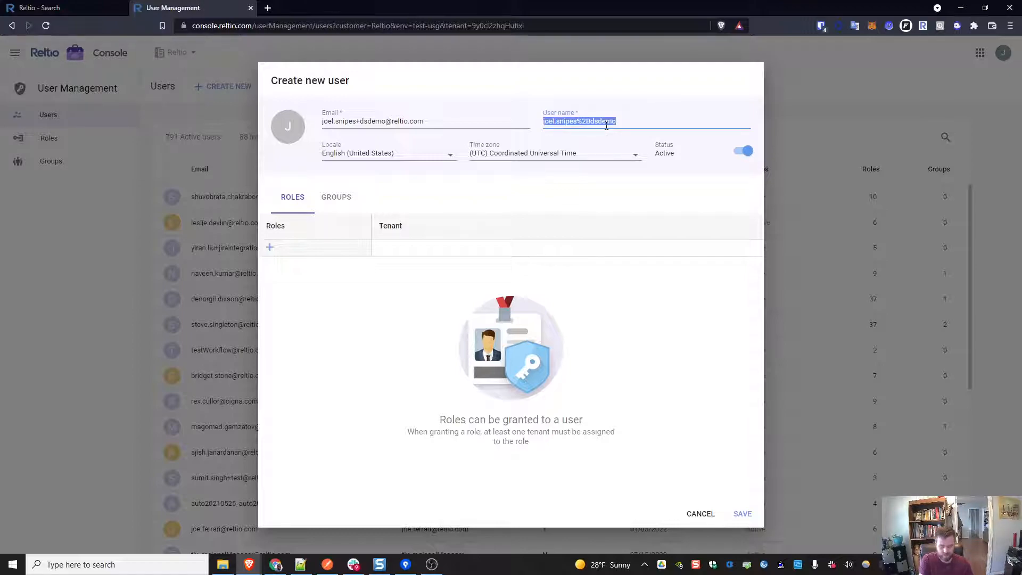
type("demods")
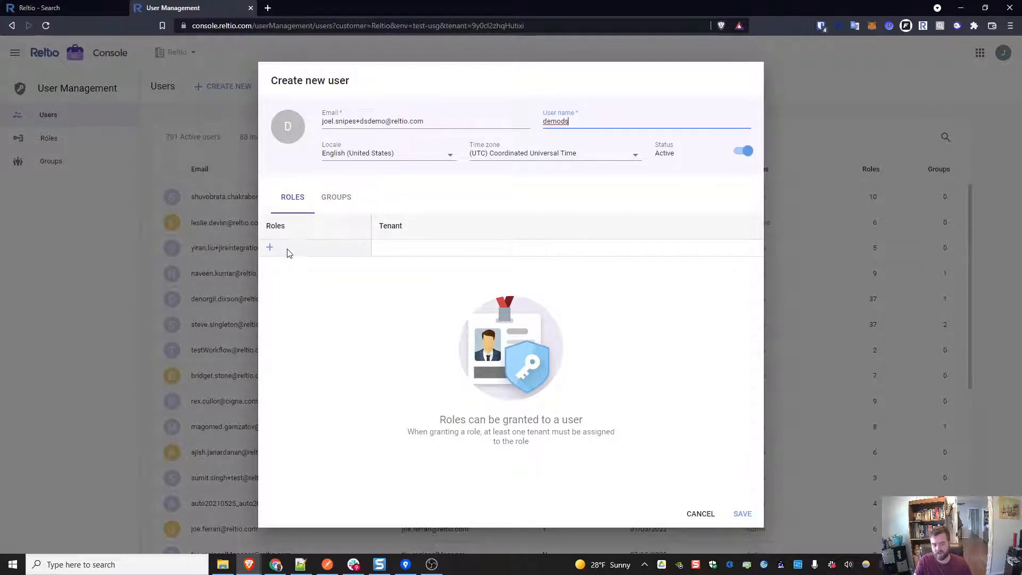
Step: Search for ROLE_API and add the ROLE_API role to the new user
left_click(271, 250)
type("ROLE_API")
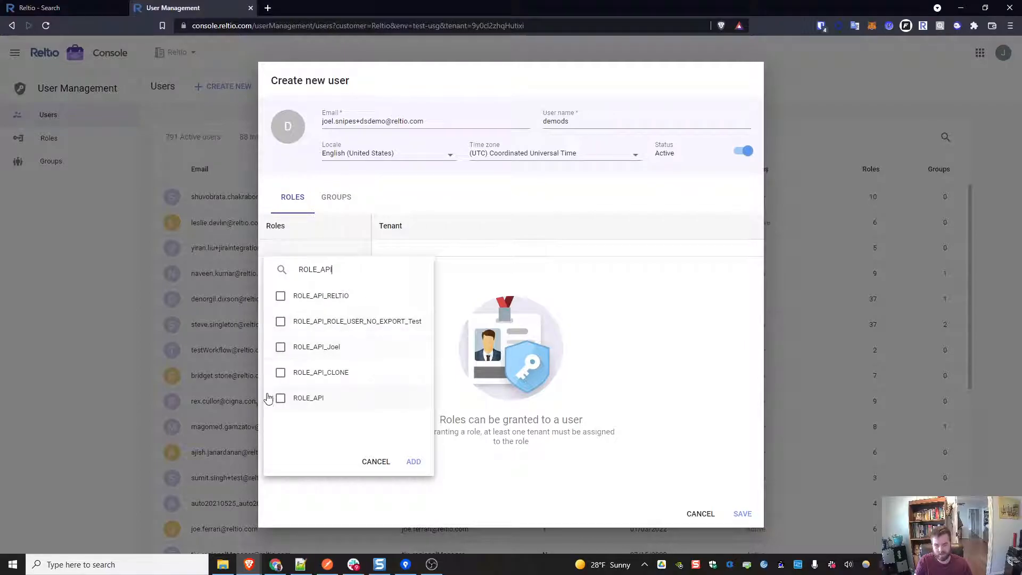
left_click(280, 398)
left_click(414, 462)
Step: Search for ROLE_USER and add the ROLE_USER role to the new user
left_click(281, 269)
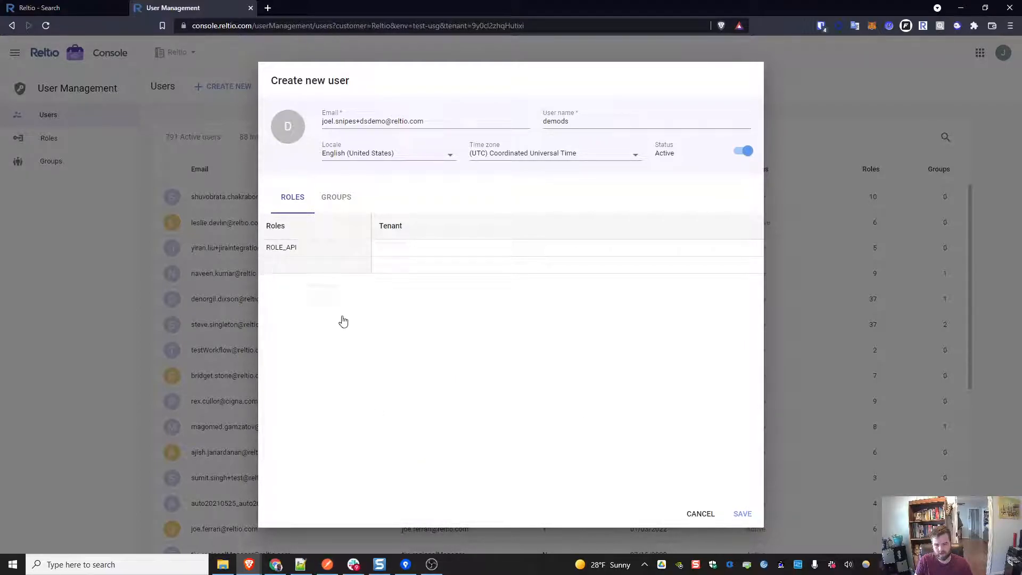
type("ROLE_USER")
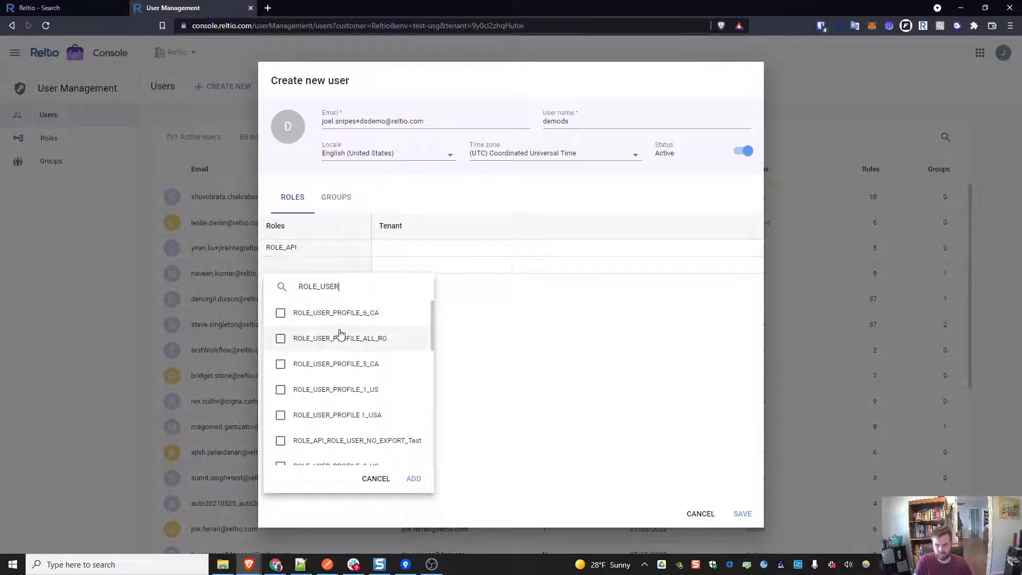
scroll(364, 353, "down", 5)
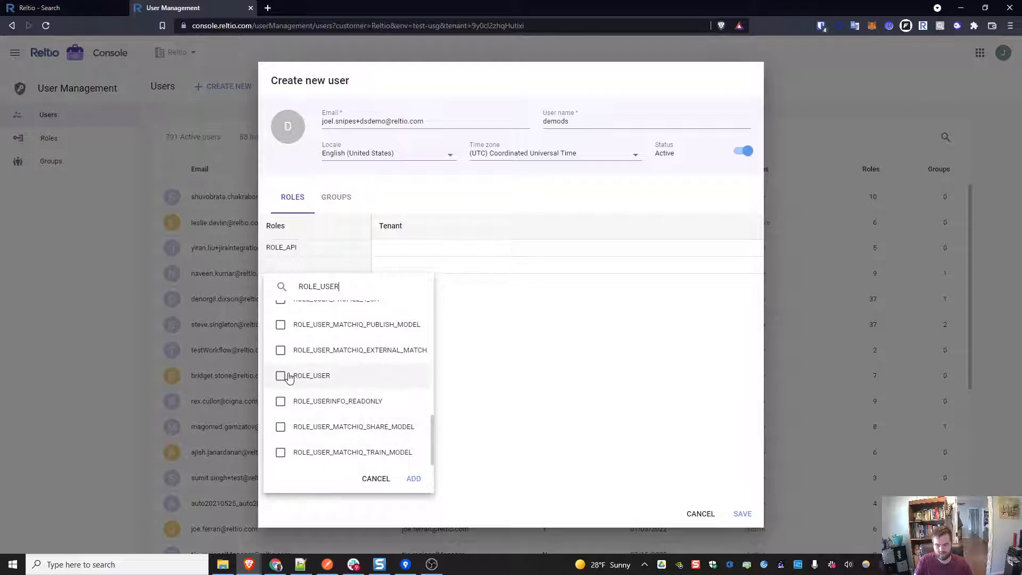
left_click(309, 379)
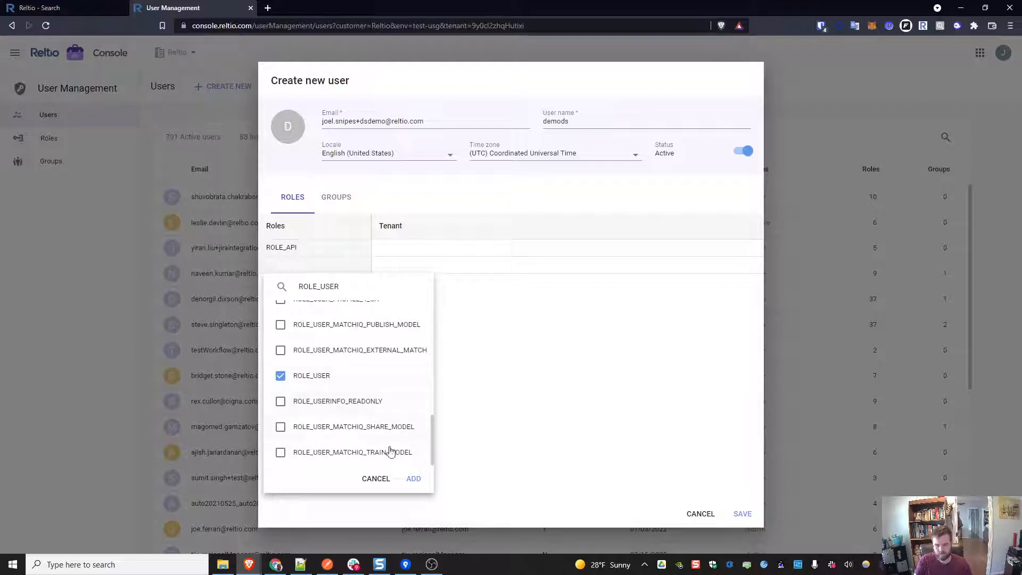
left_click(412, 478)
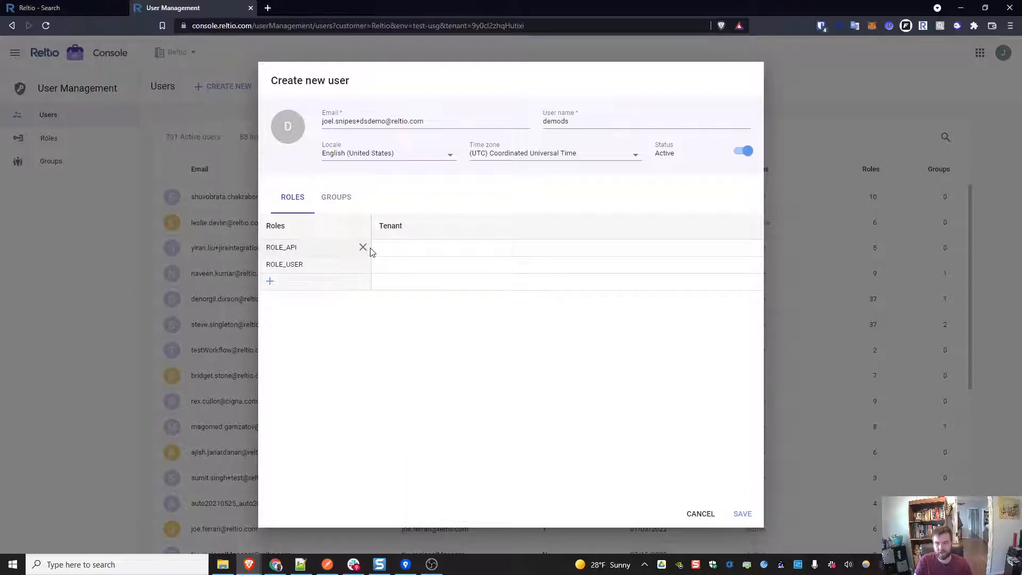
Step: Assign the current test tenant, found by searching 9y, to the ROLE_API role
left_click(379, 250)
type("9y")
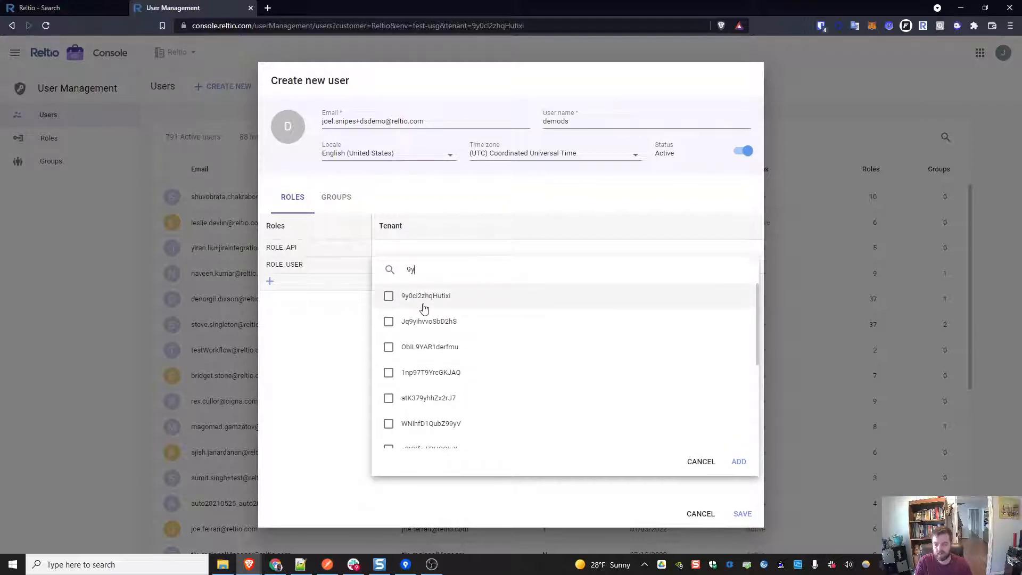
left_click(424, 305)
left_click(739, 462)
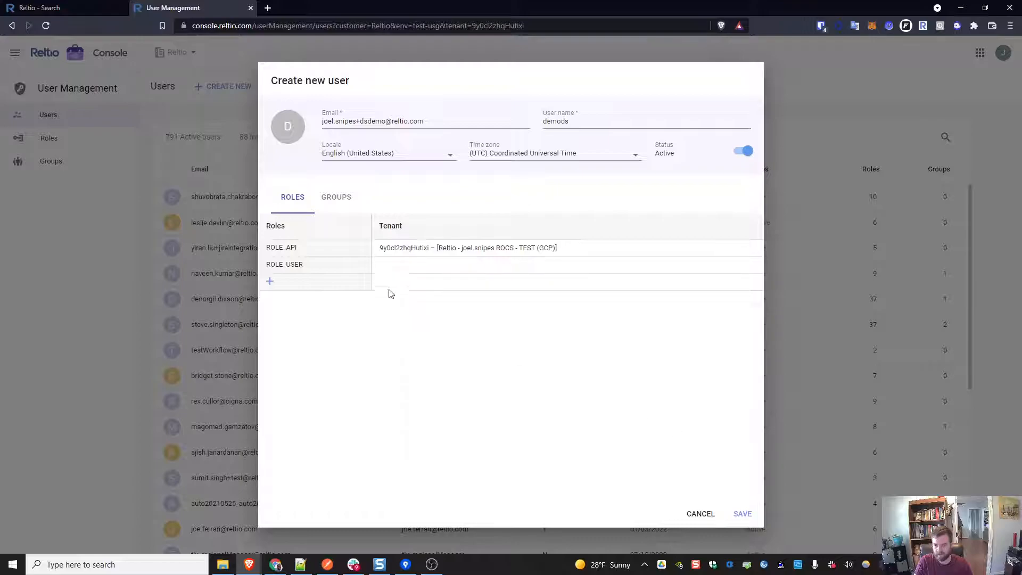
Step: Assign the same test tenant to the ROLE_USER role and save the new user
left_click(379, 264)
type("9y")
left_click(433, 312)
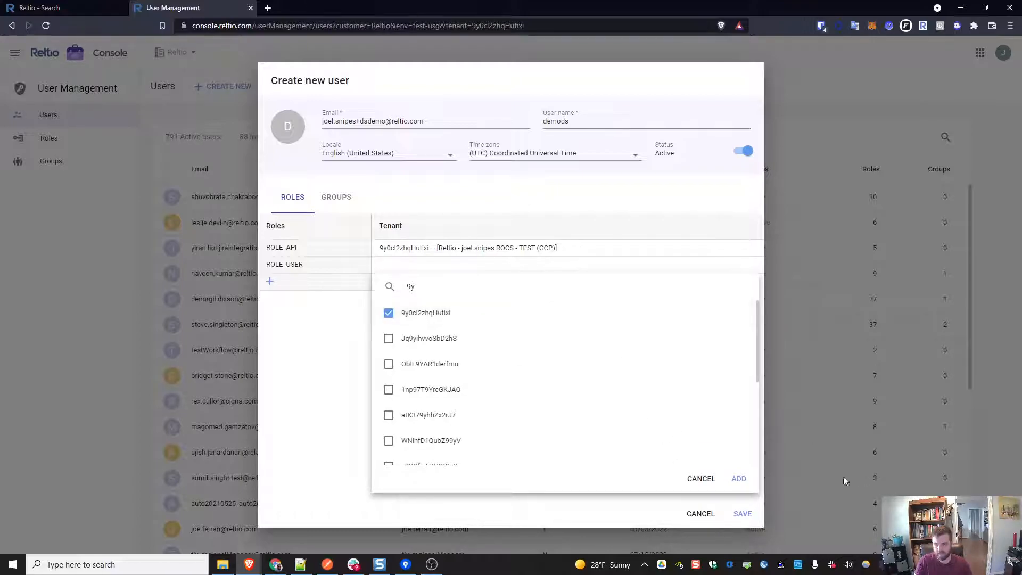
left_click(740, 479)
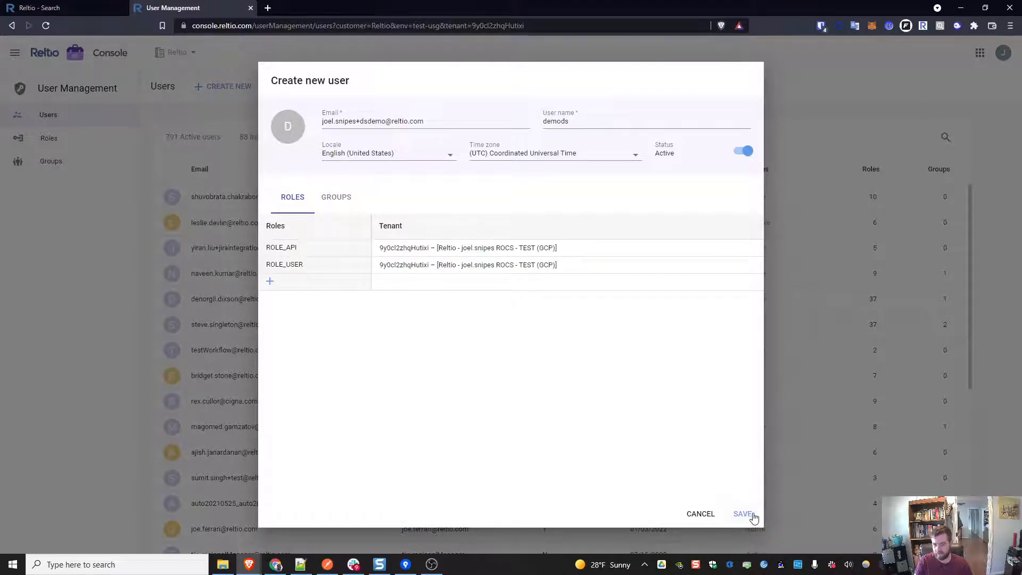
left_click(751, 514)
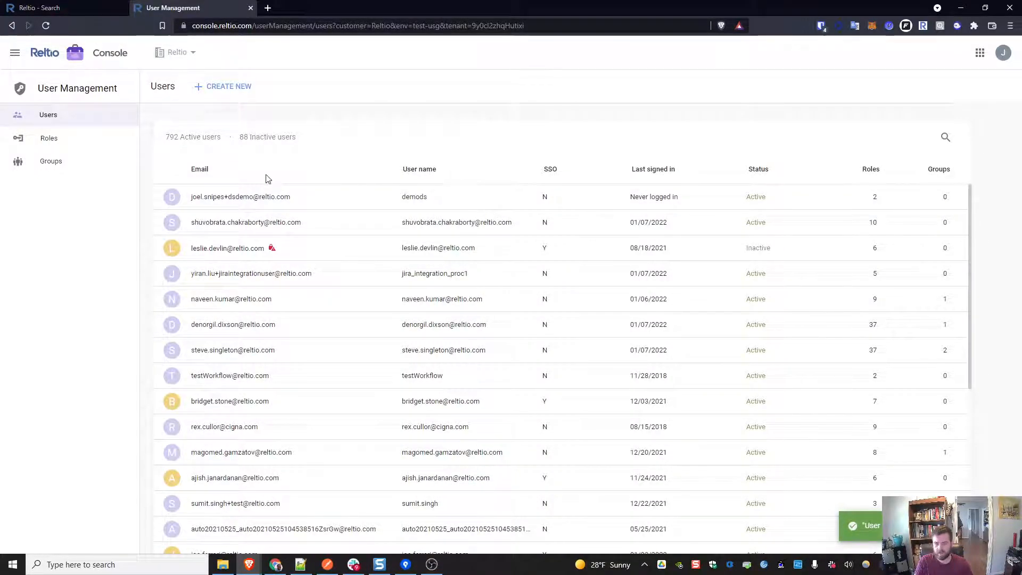
Step: Review the new user's record, then open the Reltio Reset password email in the Gmail tab
left_click(347, 207)
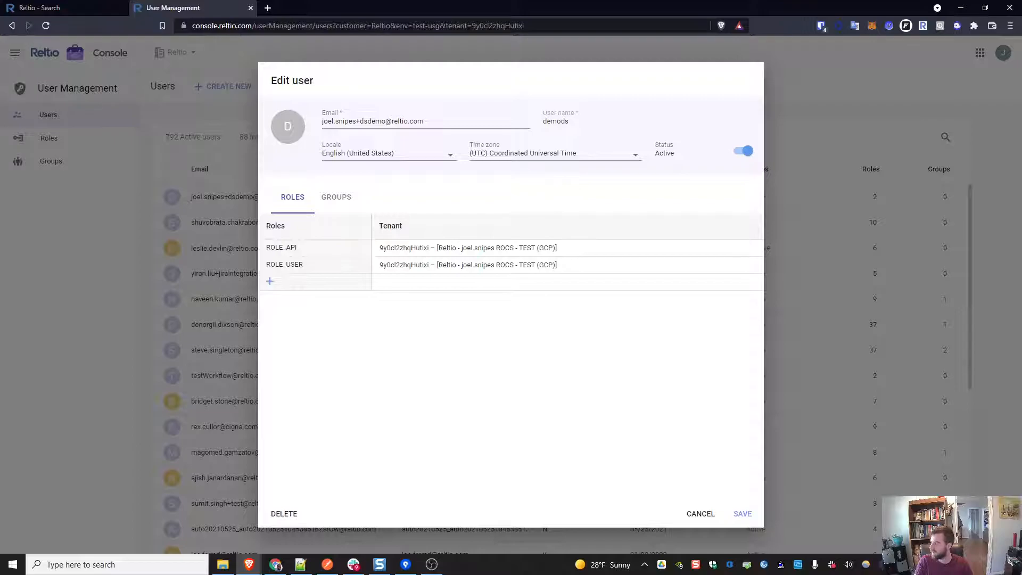
left_click_drag(1021, 11, 324, 11)
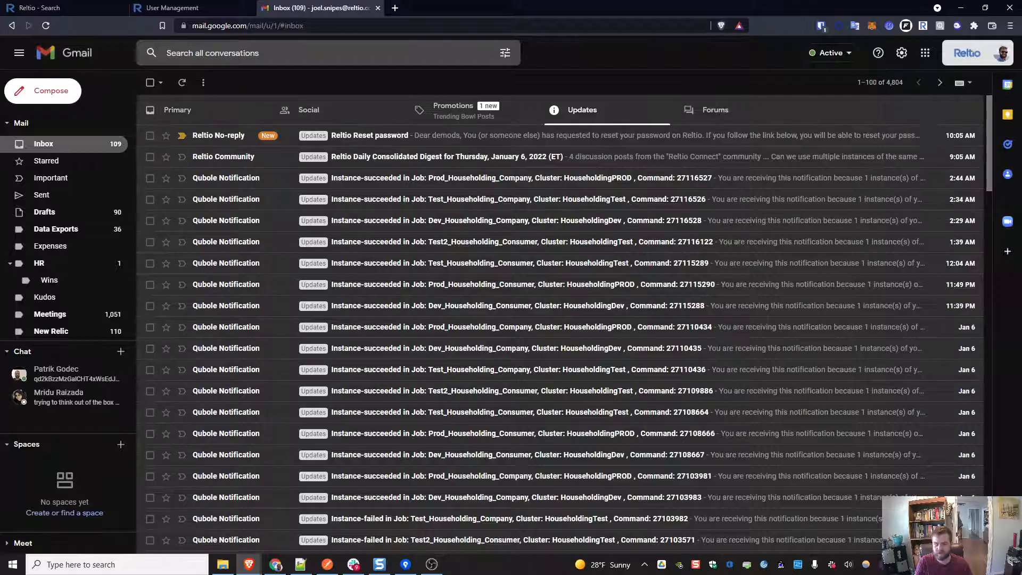
left_click(355, 137)
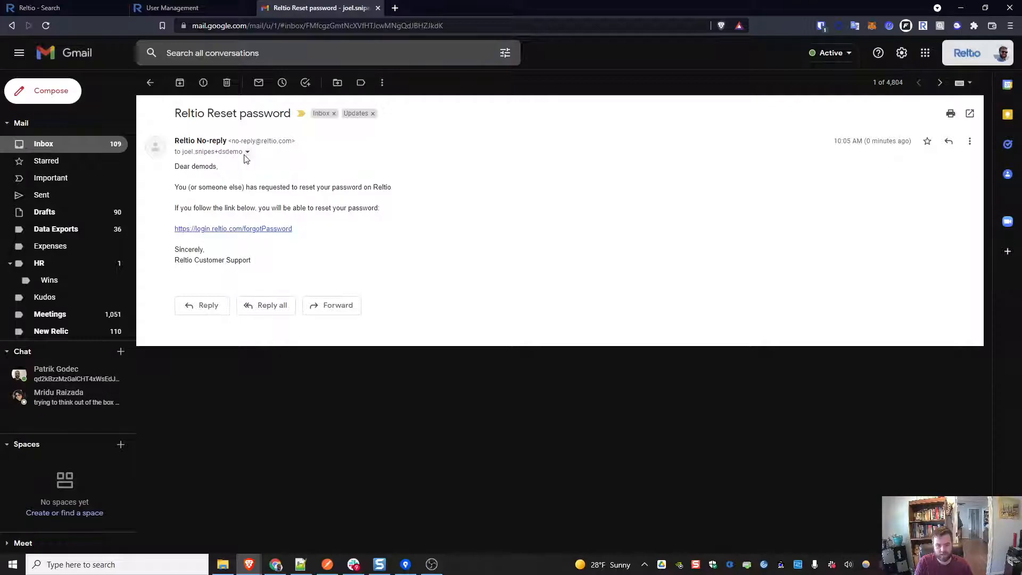
Step: Open the forgot-password link from the reset email, then copy the new user's recipient e-mail address from the message details
left_click(252, 233)
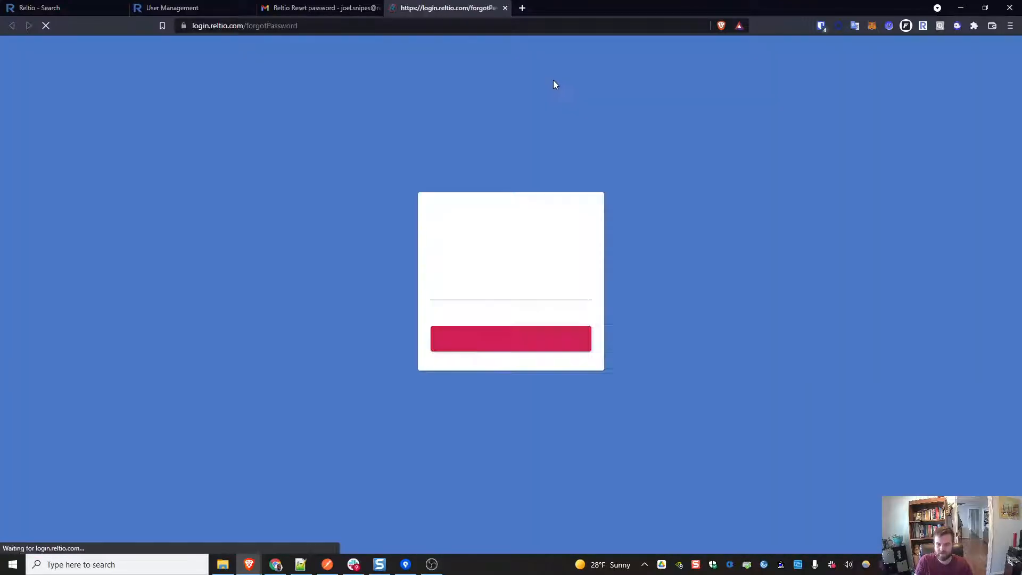
left_click(503, 275)
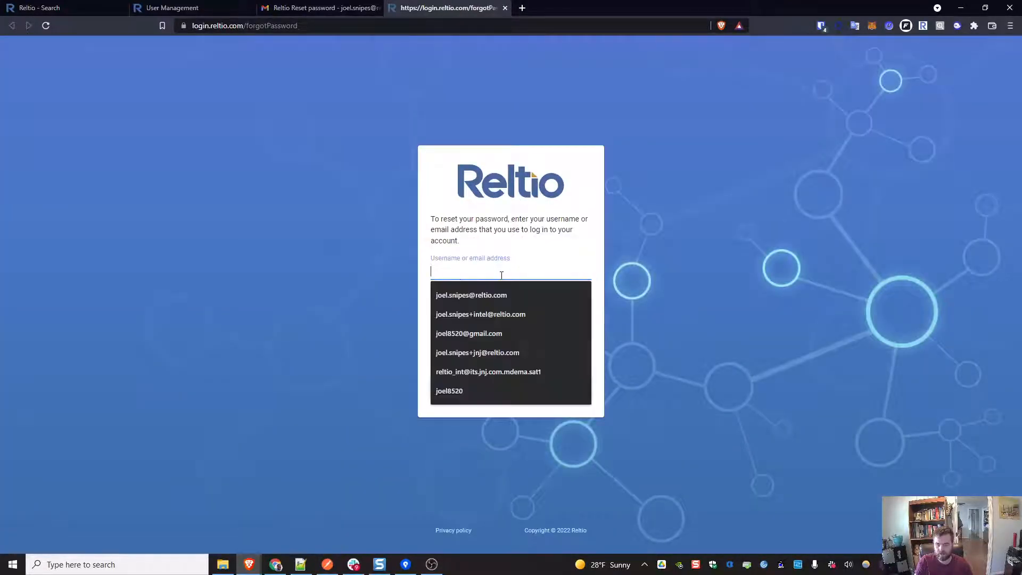
left_click(319, 8)
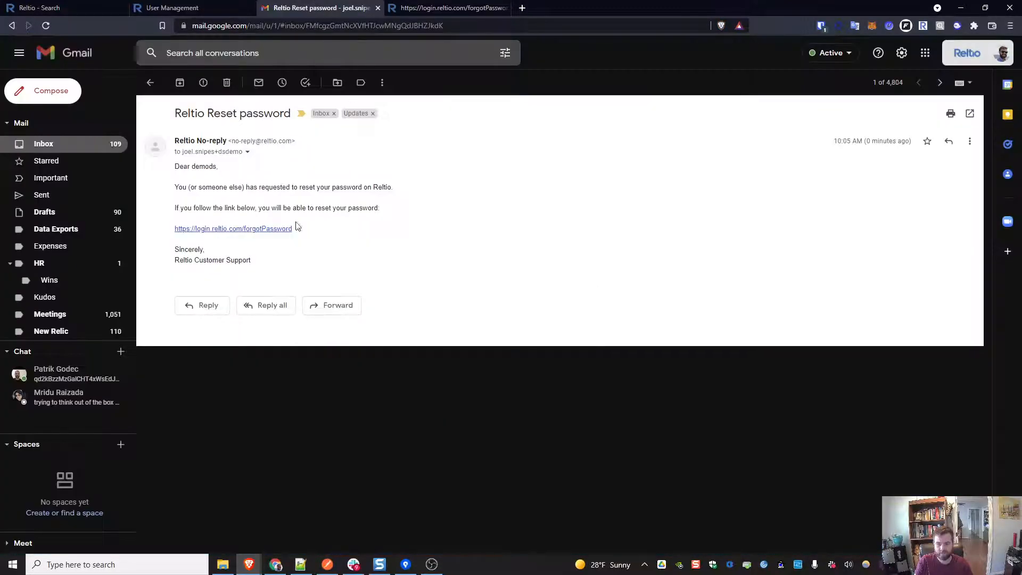
left_click(248, 153)
left_click_drag(409, 185, 301, 186)
key("ctrl+c")
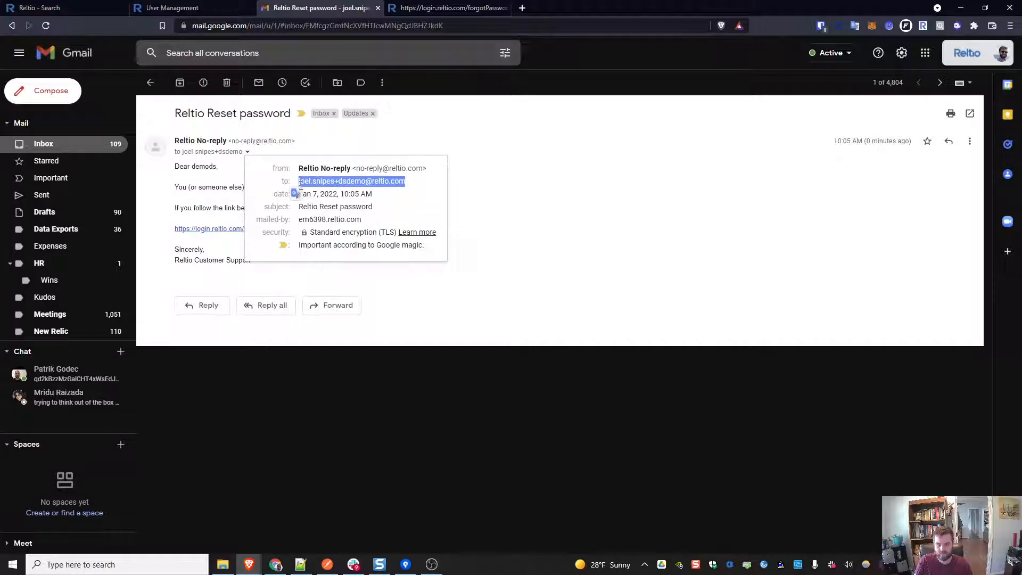
Step: Paste the new user's e-mail address into the password reset form, complete the reCAPTCHA and request the reset
left_click(469, 8)
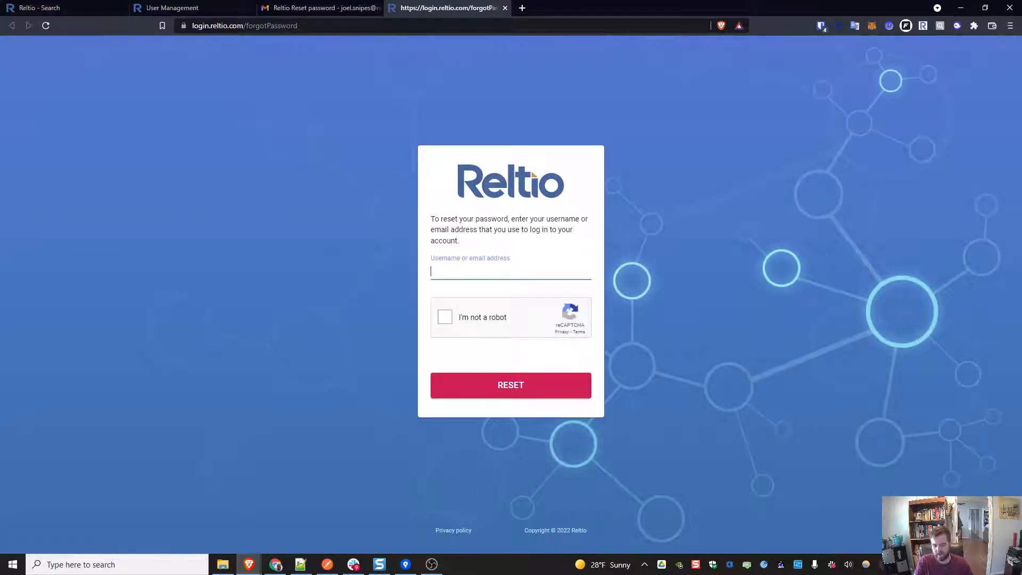
left_click(507, 273)
key("ctrl+v")
left_click_drag(448, 273, 380, 281)
key("BackSpace")
left_click(445, 317)
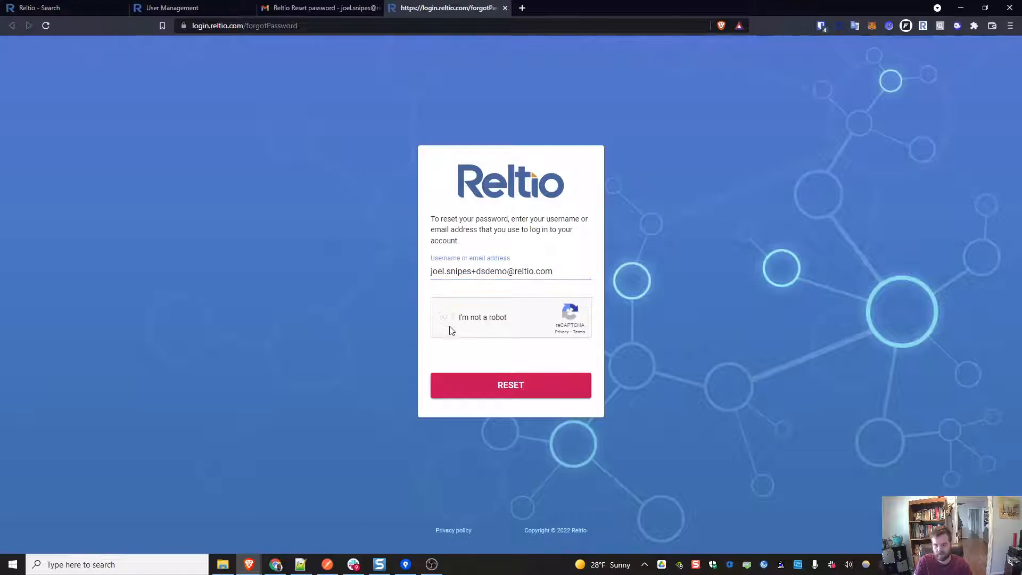
left_click(509, 384)
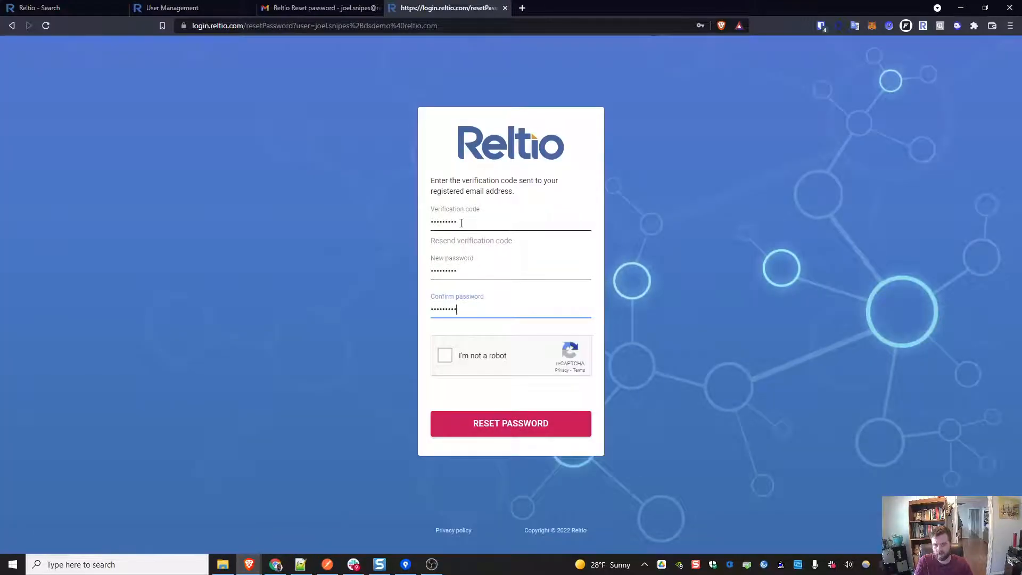
Step: Refresh the inbox, open the new Reltio Reset password email and copy the verification code
left_click(283, 6)
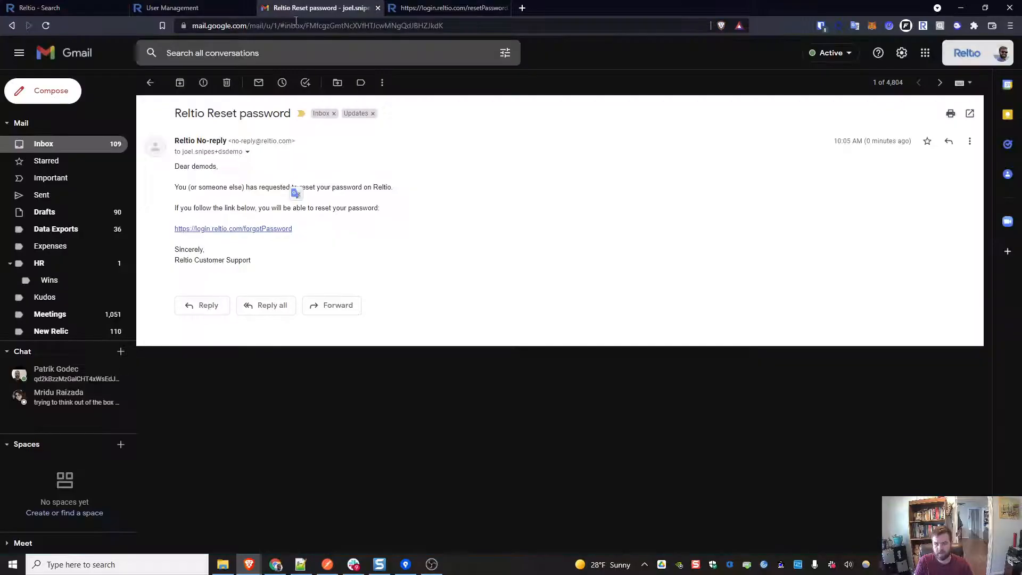
left_click(12, 26)
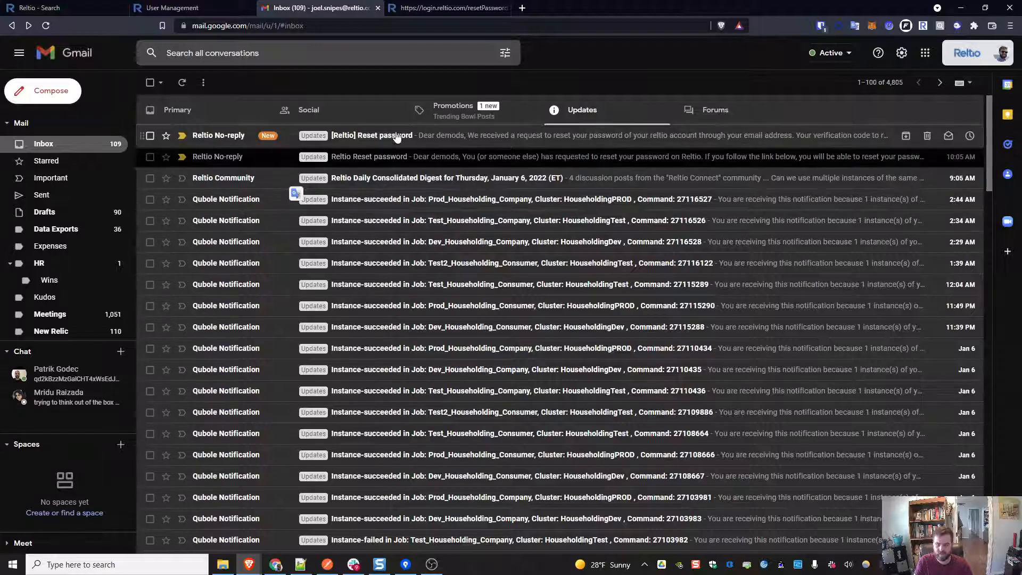
left_click(396, 136)
double_click(390, 198)
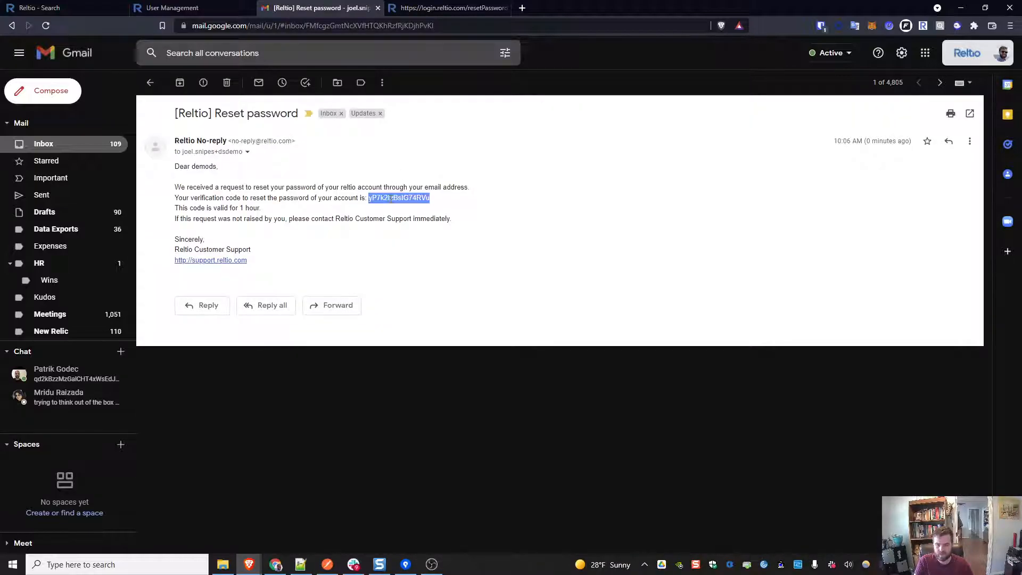
Step: Paste the verification code, enter the new password and its confirmation, complete the reCAPTCHA and submit the reset
left_click(458, 8)
double_click(435, 216)
key("ctrl+v")
key("Tab")
type("***")
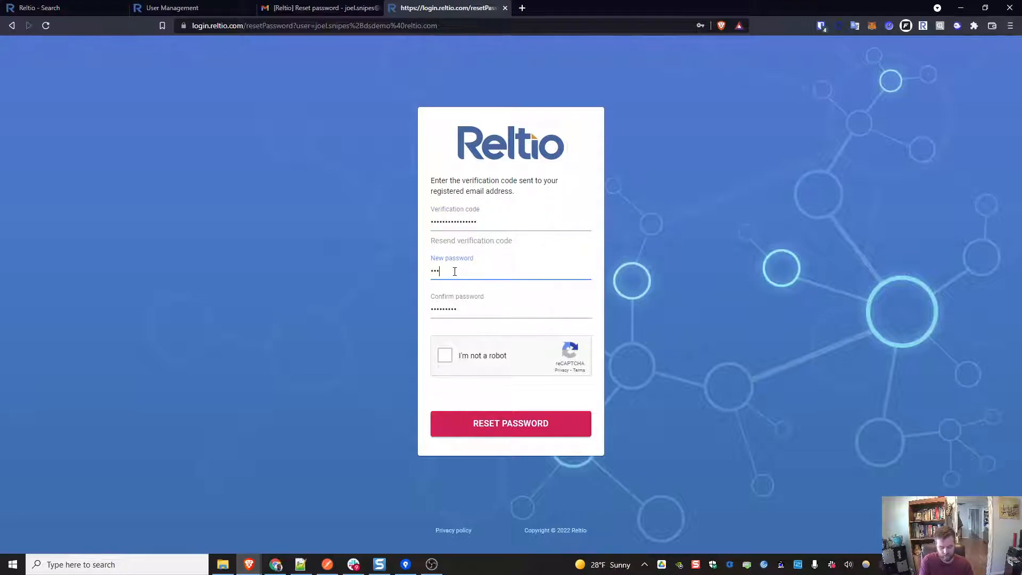
type("**")
key("Tab")
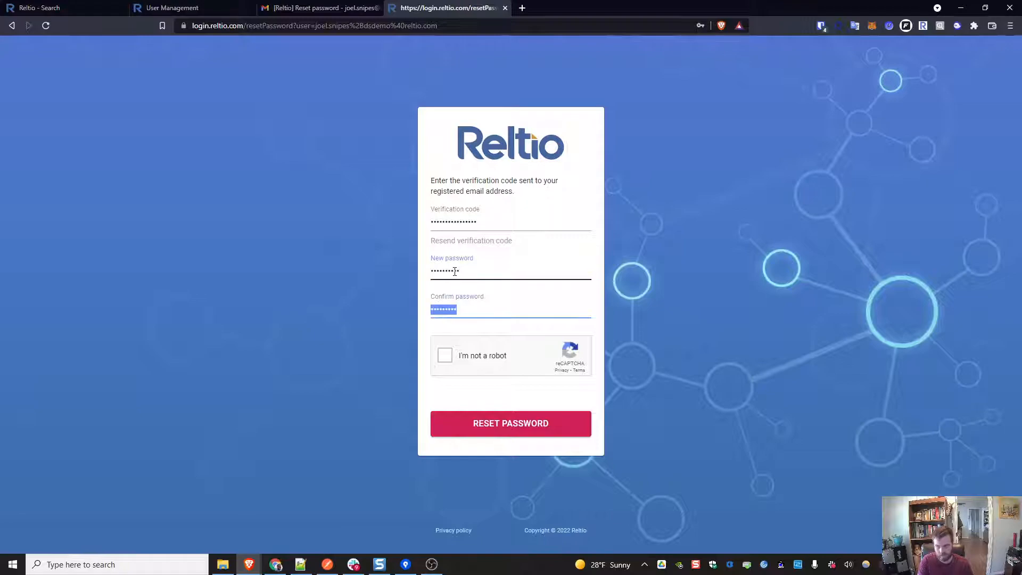
type("****")
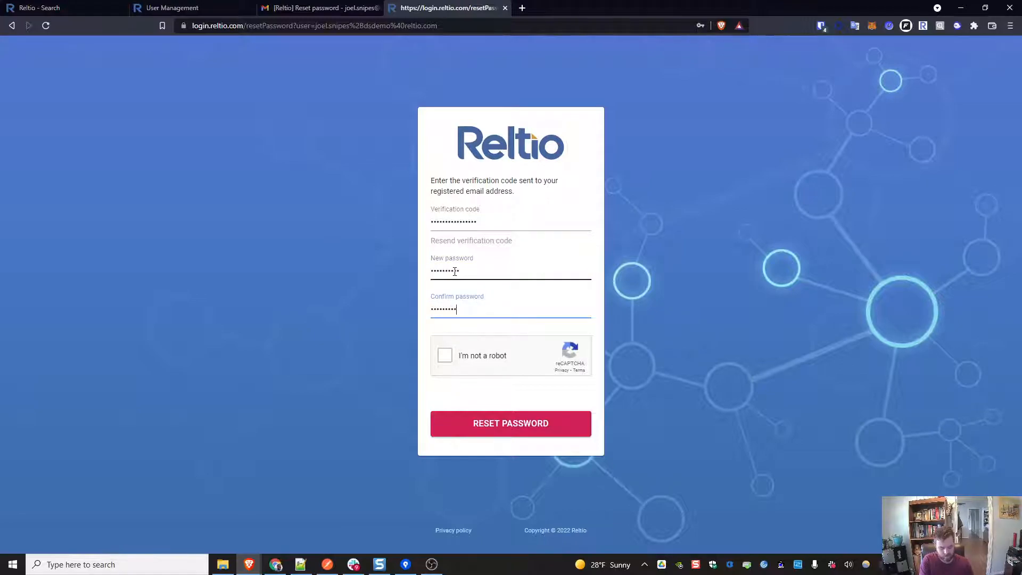
left_click(444, 355)
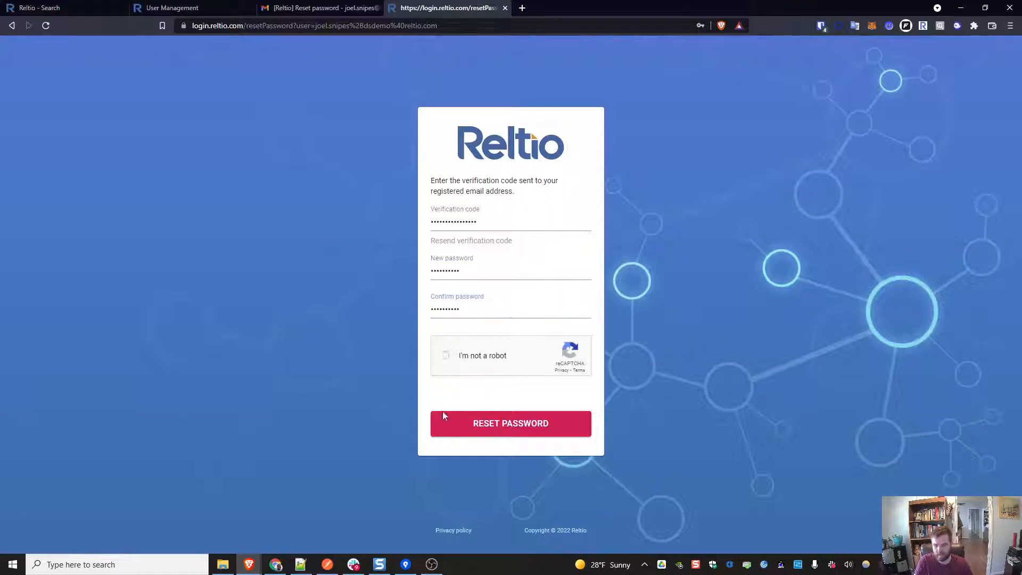
left_click(514, 427)
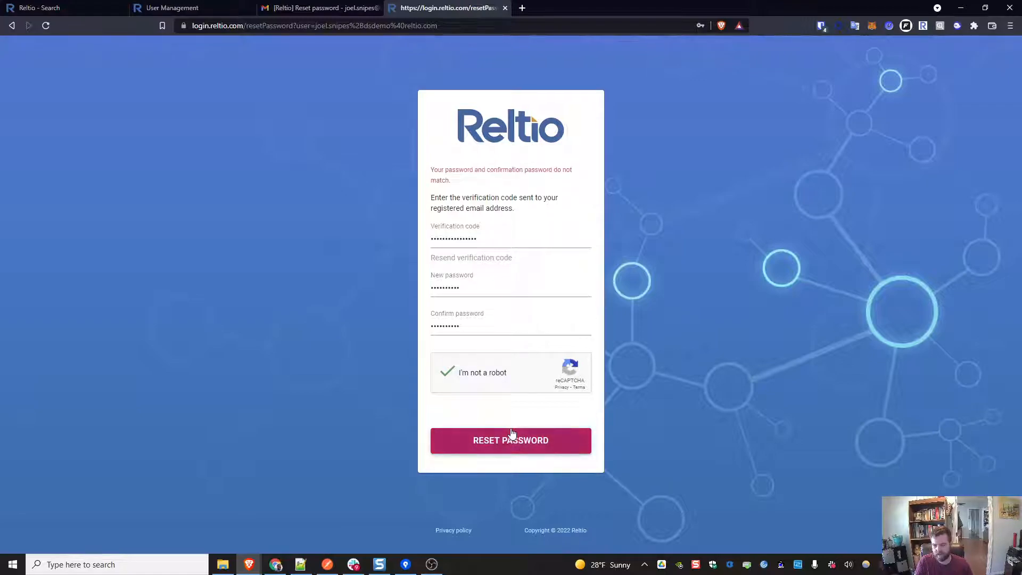
Step: Re-enter the new password and its confirmation, then submit the password reset again
double_click(453, 291)
type("••")
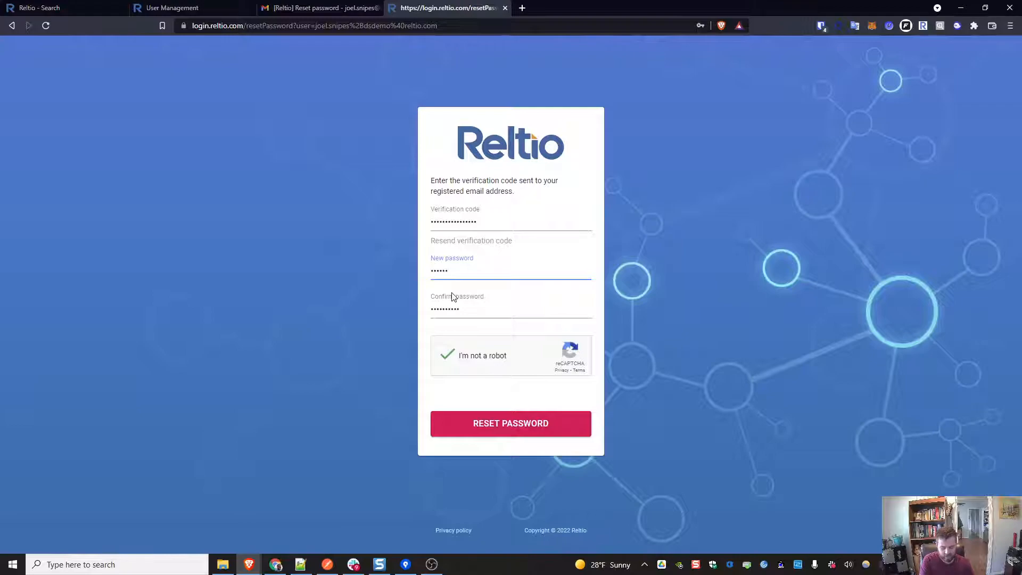
left_click(506, 423)
double_click(450, 327)
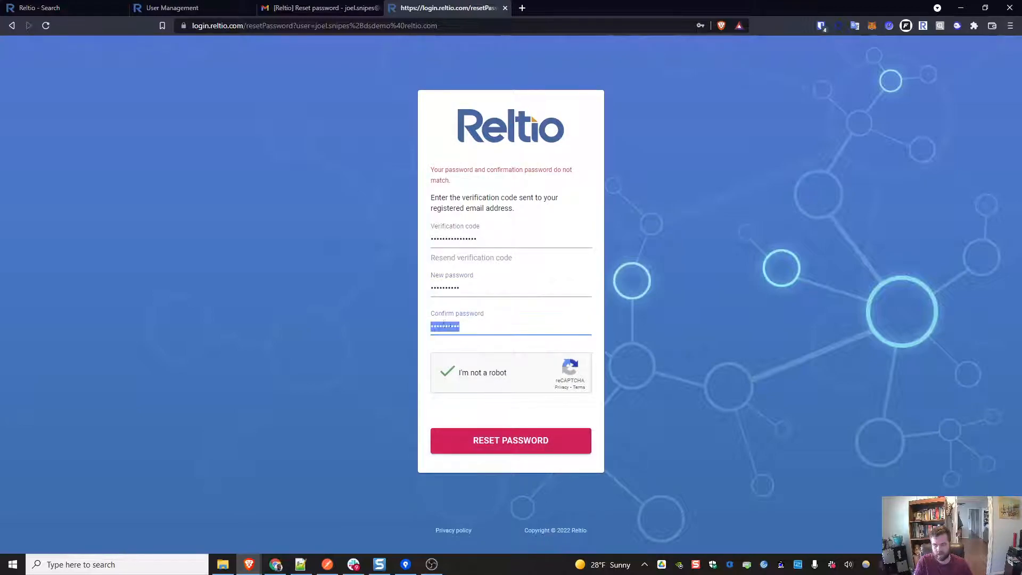
type("••")
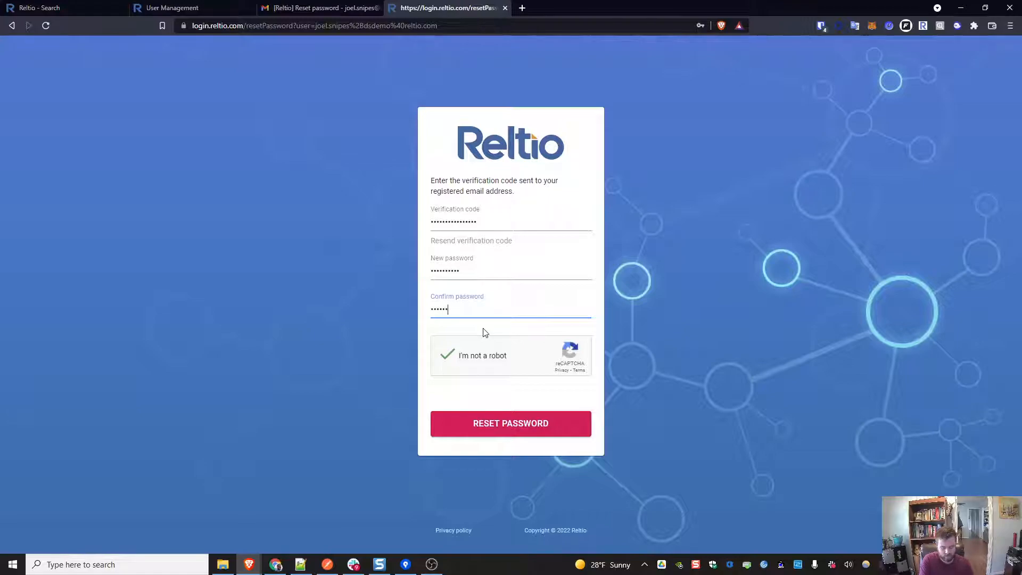
left_click(521, 424)
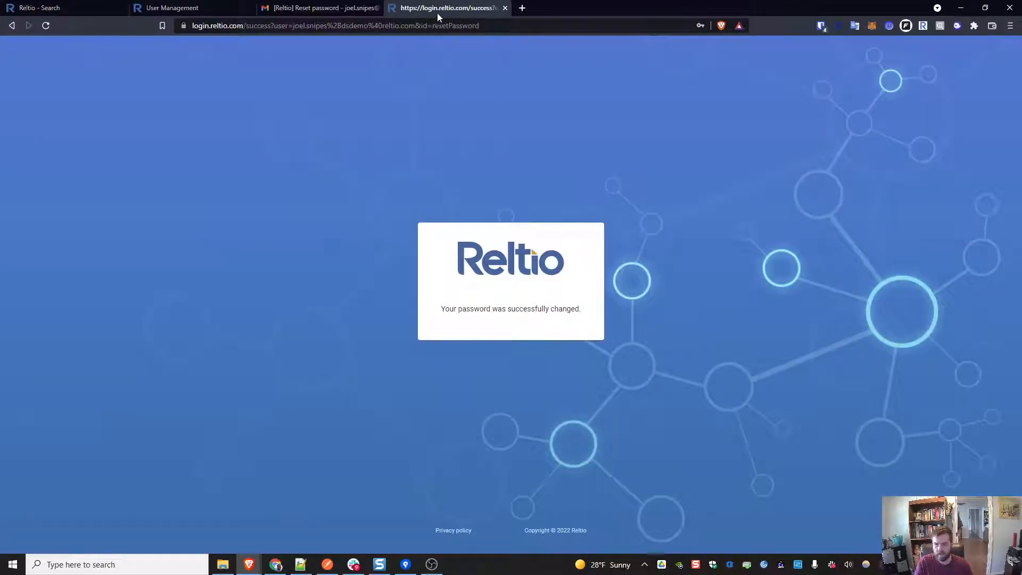
Step: Open a private browser window and go to the test-usg Reltio tenant URL
left_click(58, 8)
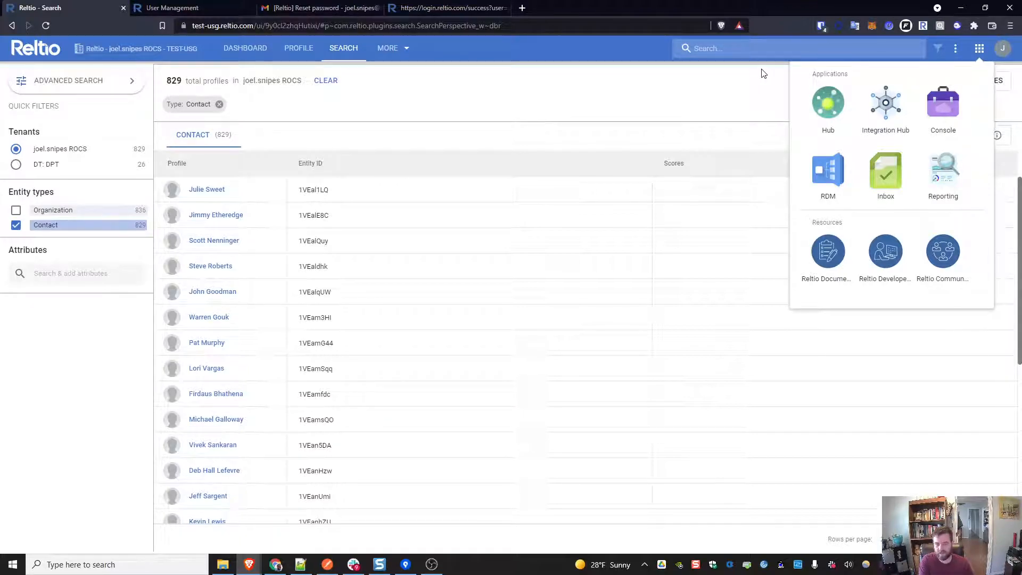
key("ctrl+shift+n")
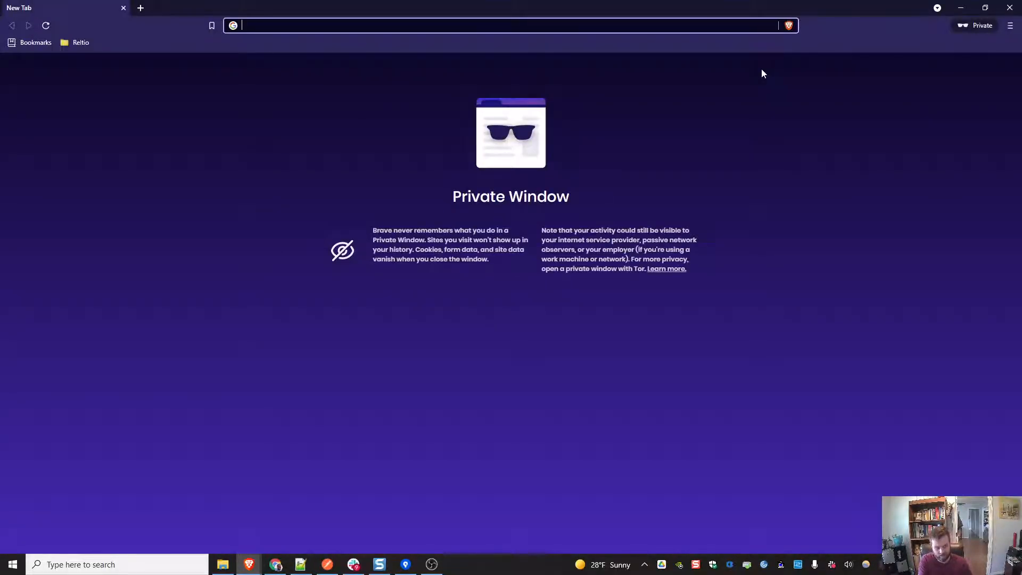
type("test-usg.reltio.com/ui/9y0cl2zhqHutixi")
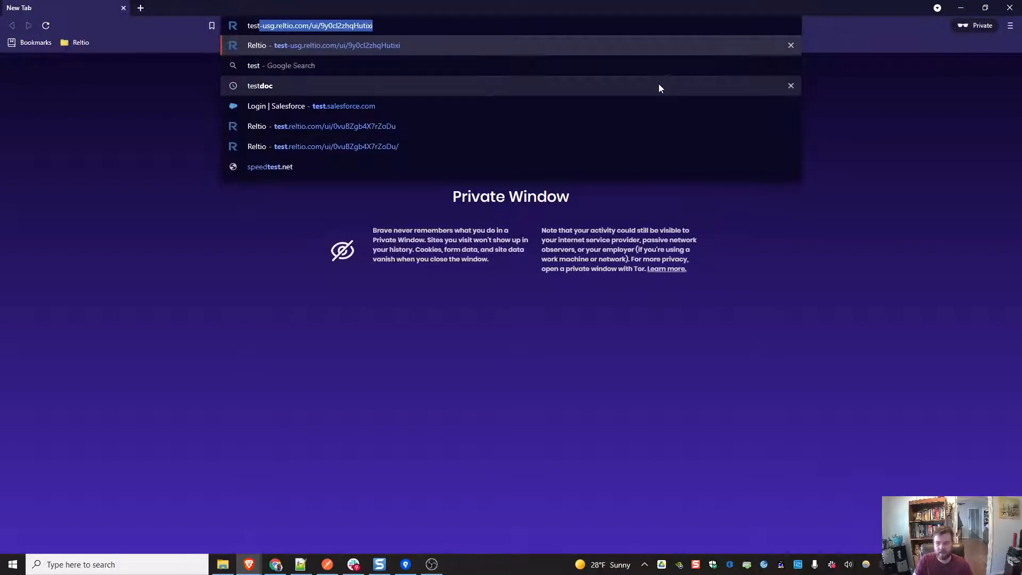
left_click(645, 51)
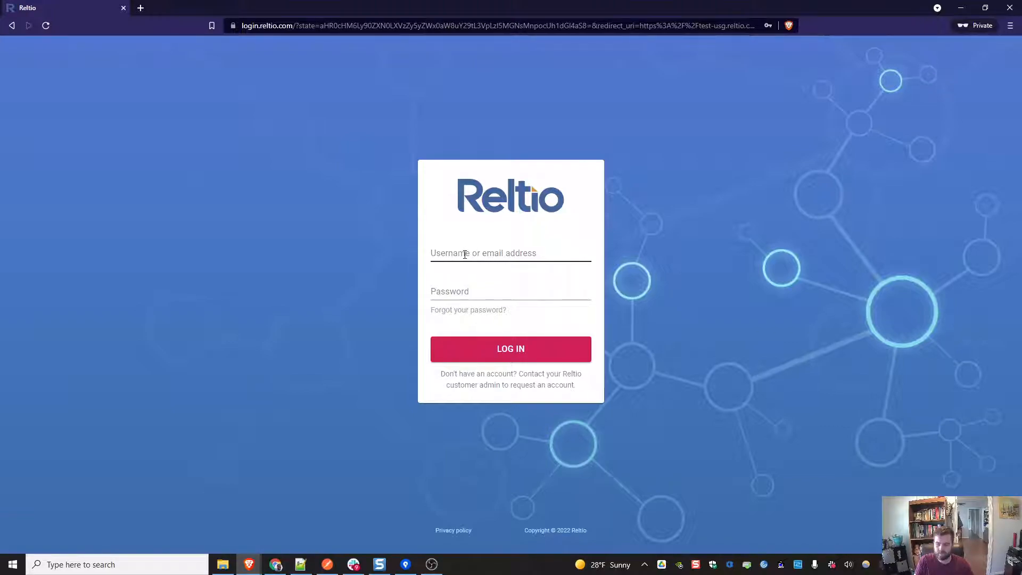
Step: Enter the new user's e-mail address as the username on the Reltio login page
left_click(465, 254)
left_click(465, 266)
double_click(468, 253)
key("BackSpace")
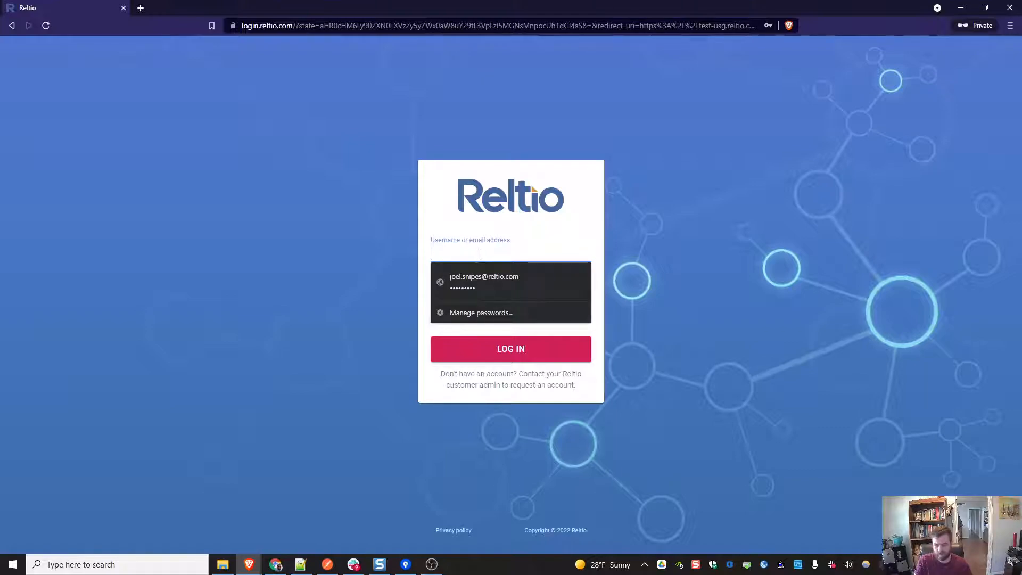
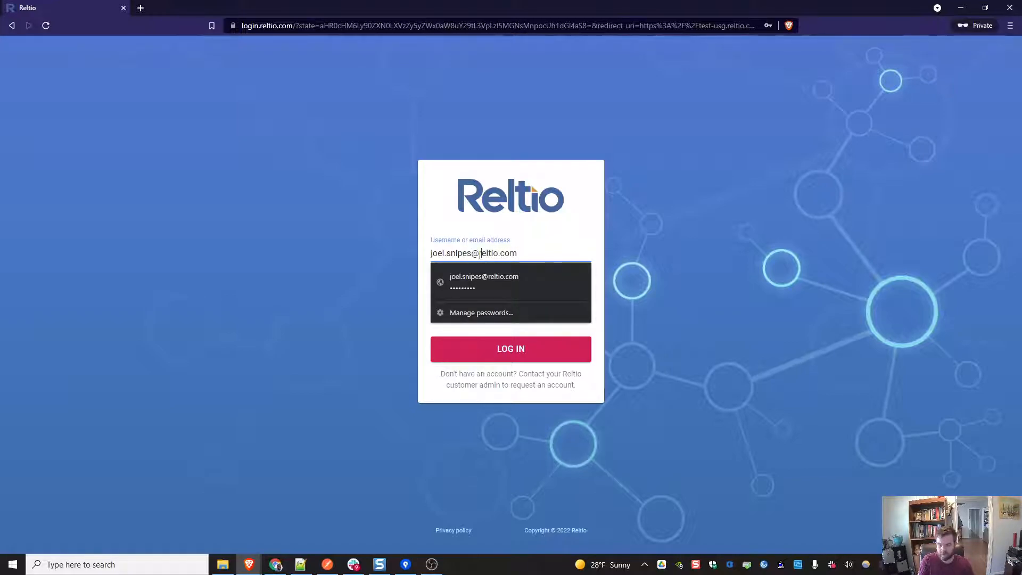
left_click(479, 255)
type("+demods")
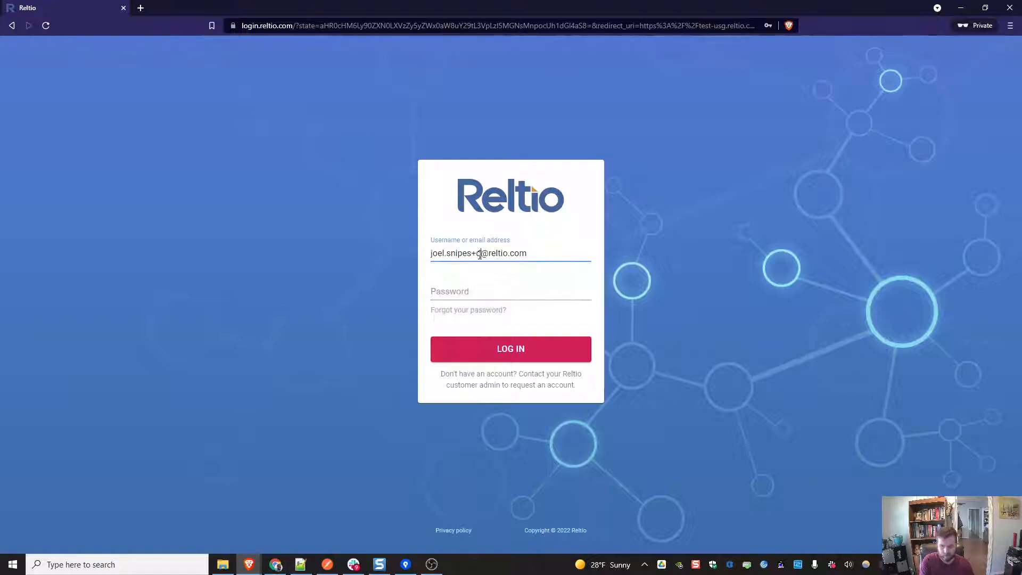
Step: Enter the new user's password and try to log in
left_click(492, 291)
type("••••••")
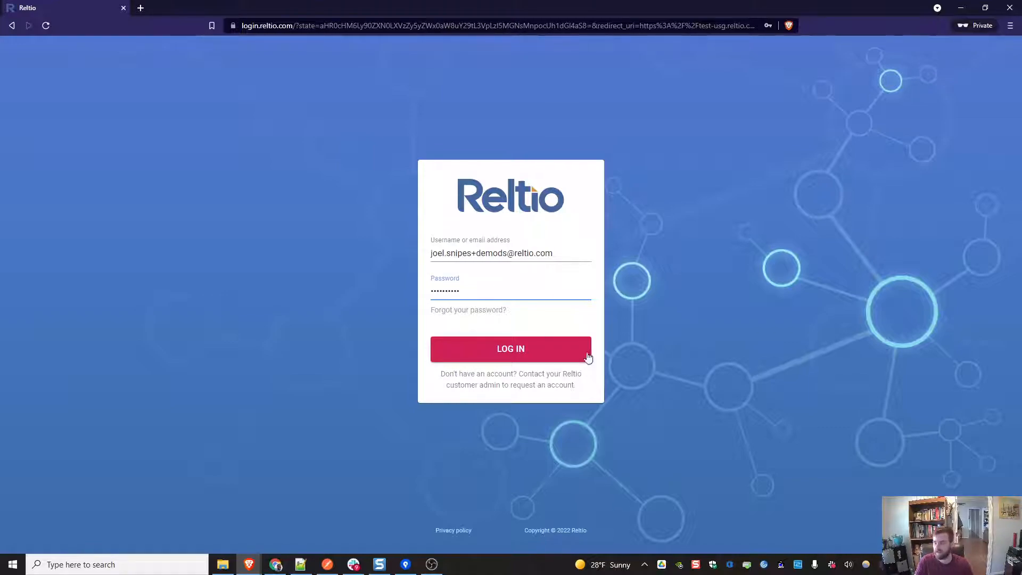
left_click(501, 347)
Step: Check the recipient address in the reset email, correct the alias in the login username, and log in again
left_click_drag(746, 3, 966, 160)
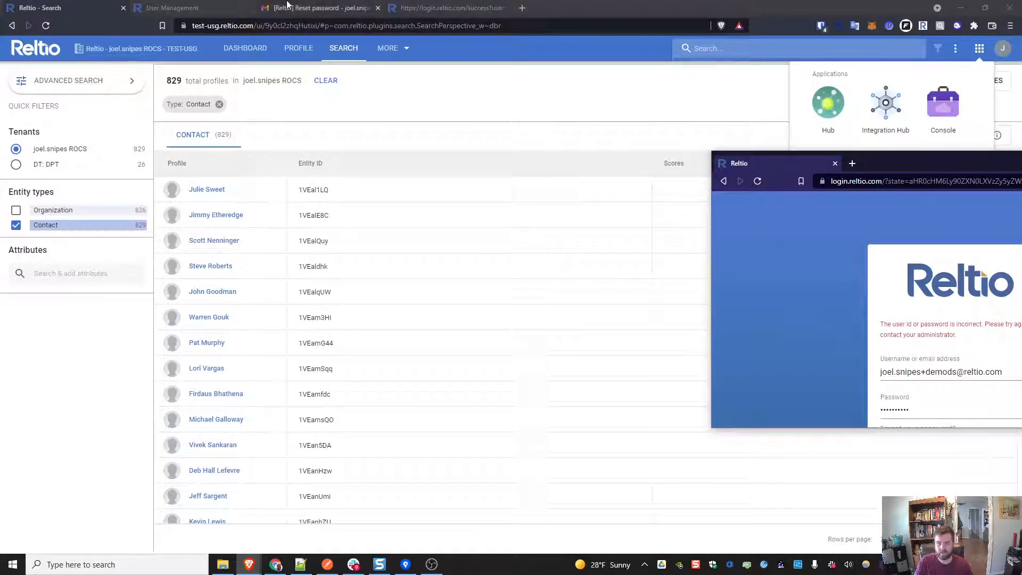
left_click(319, 8)
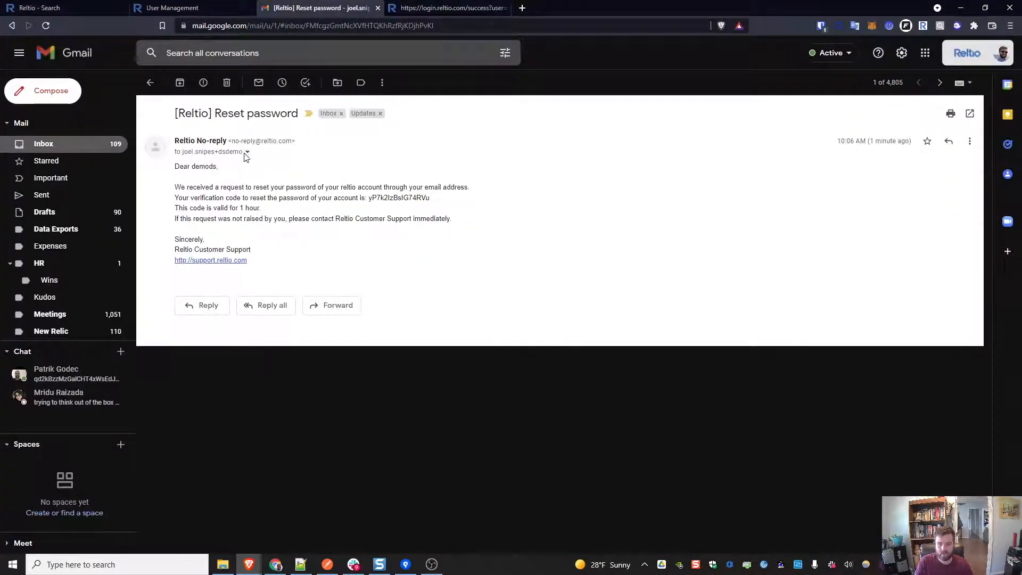
left_click_drag(1020, 169, 470, 1)
double_click(494, 273)
type("dsdemo")
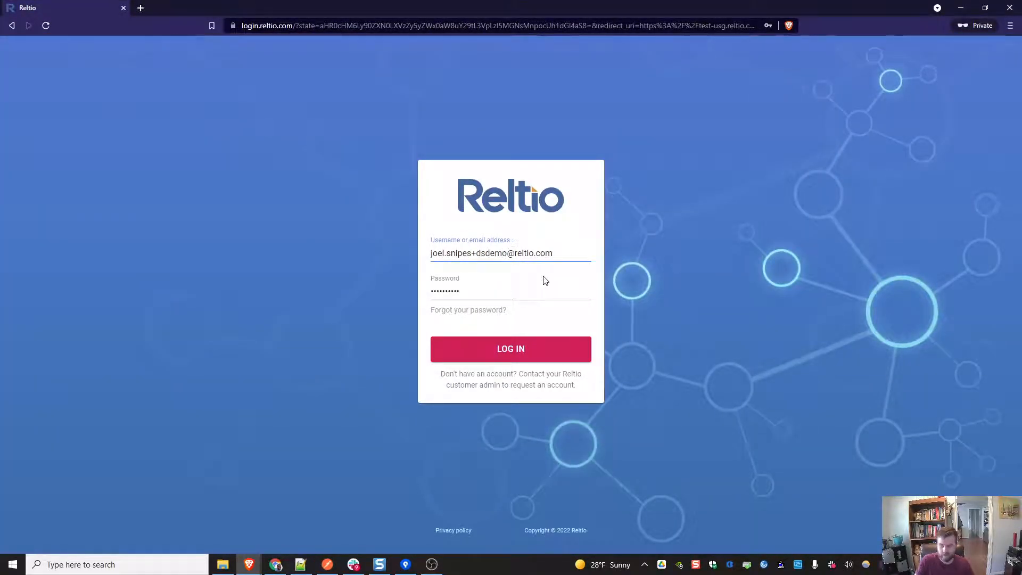
left_click(546, 356)
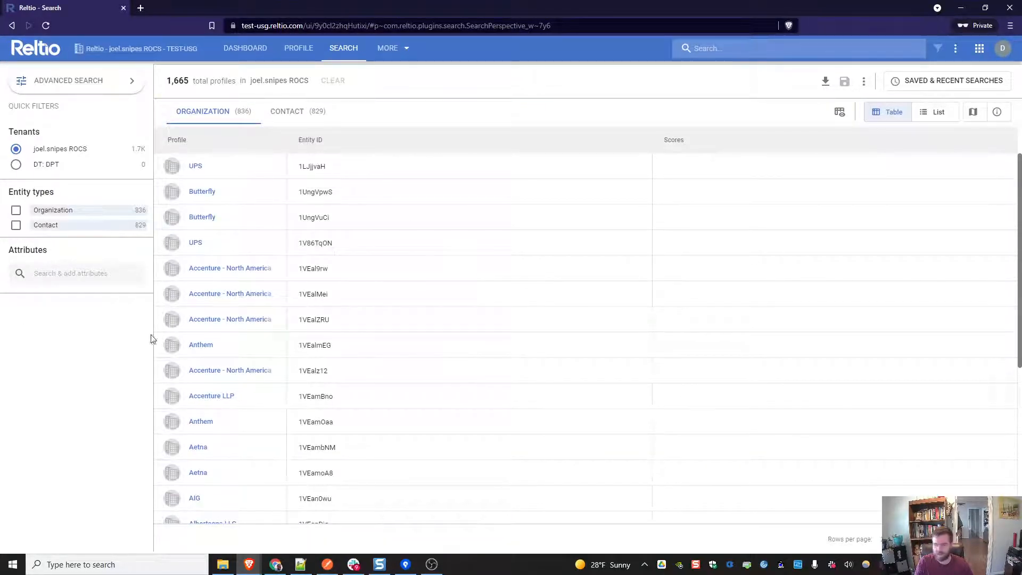
Step: Check the signed-in user's account details in the profile menu
left_click(1003, 48)
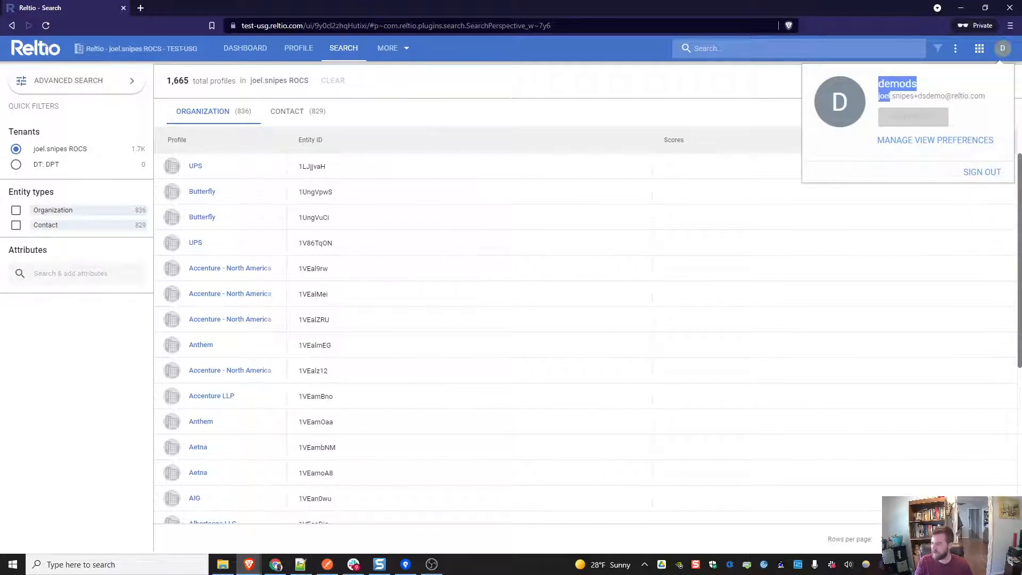
key("alt+Tab")
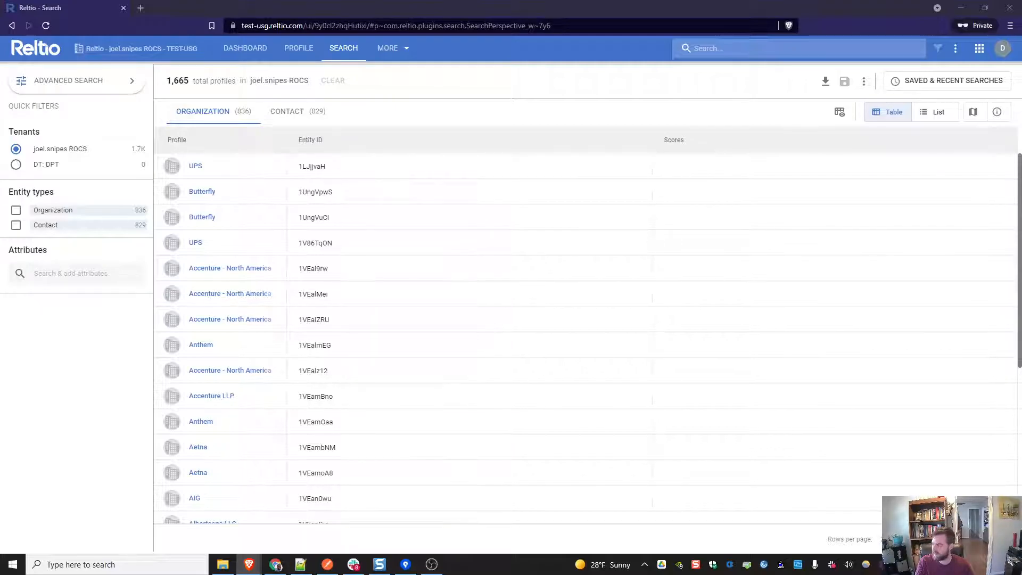
left_click_drag(1021, 81, 461, 24)
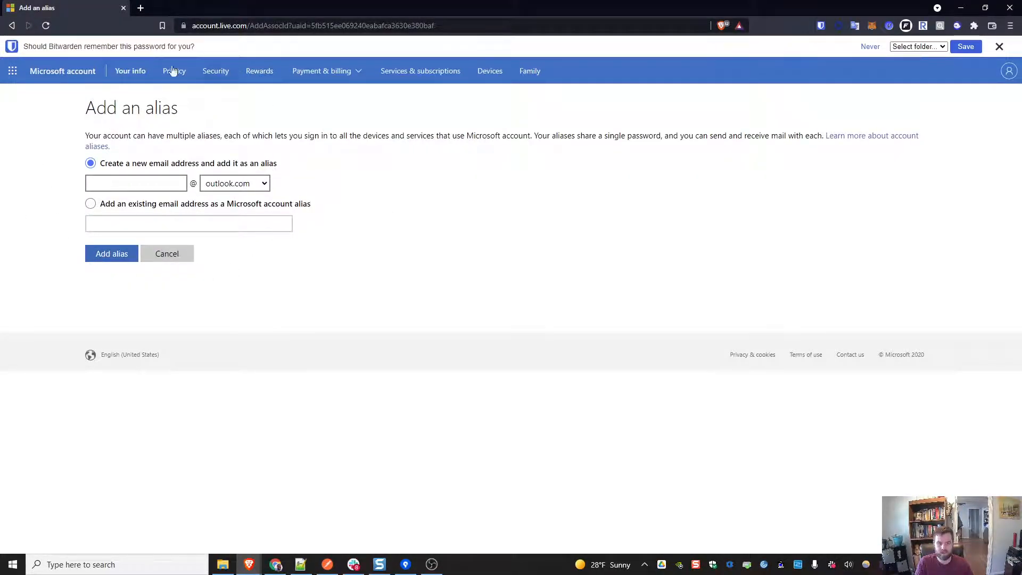
Step: Type a new outlook.com alias name in the Microsoft account Add an alias form
left_click(161, 183)
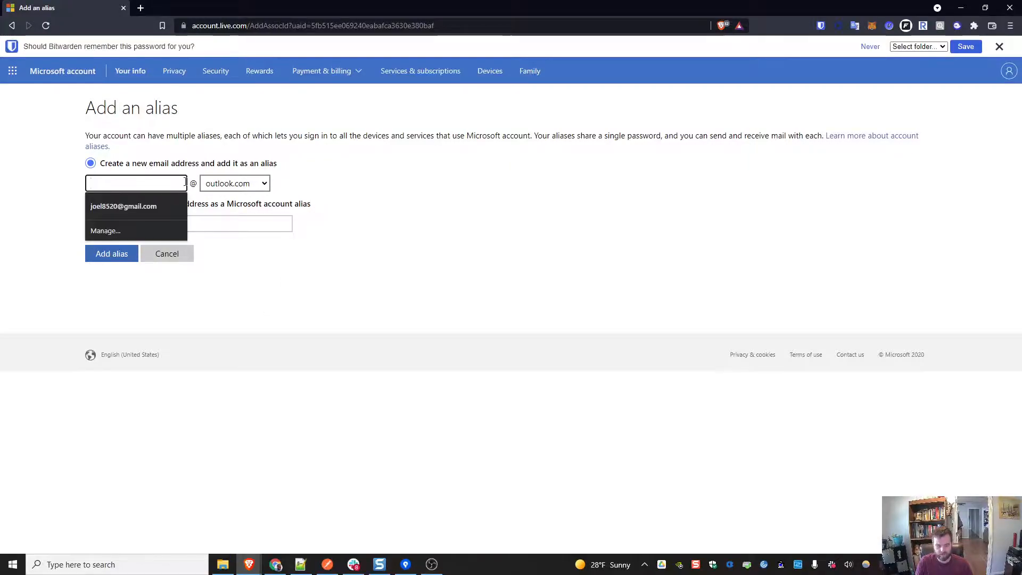
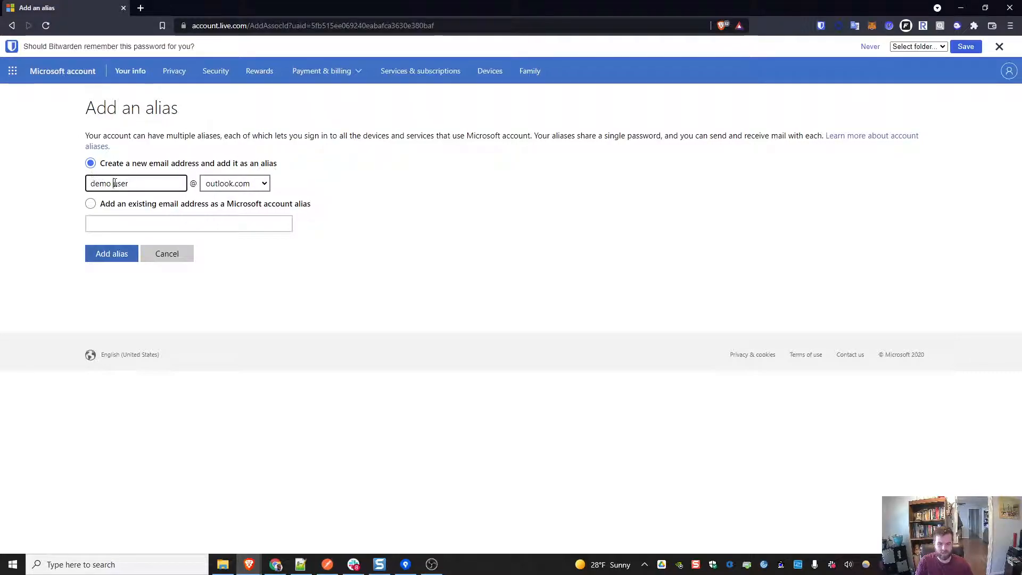
left_click(114, 183)
key("BackSpace")
type("ds")
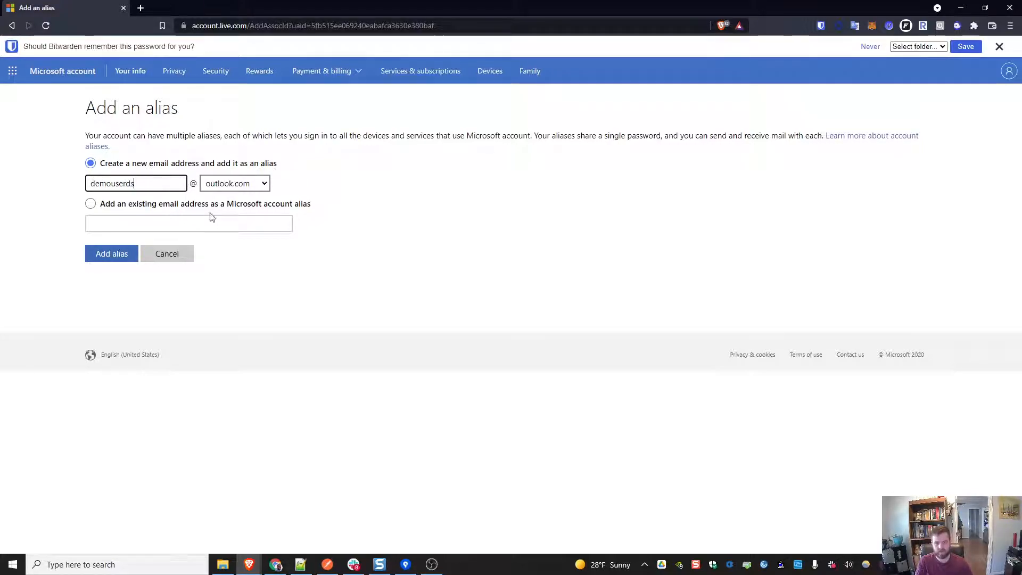